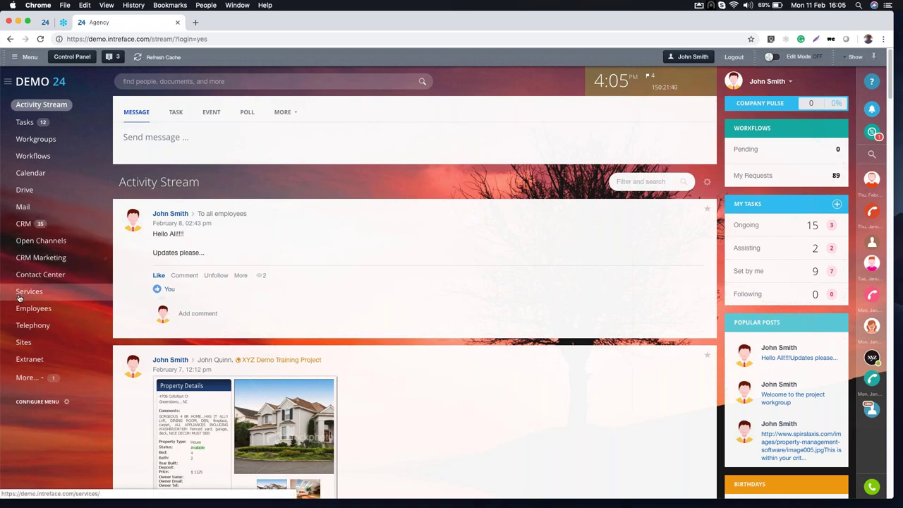
# Open the Worktime summary in Time and Reports and look through the February 2019 employee attendance.
pyautogui.click(27, 377)
pyautogui.scroll(-3, 43, 413)
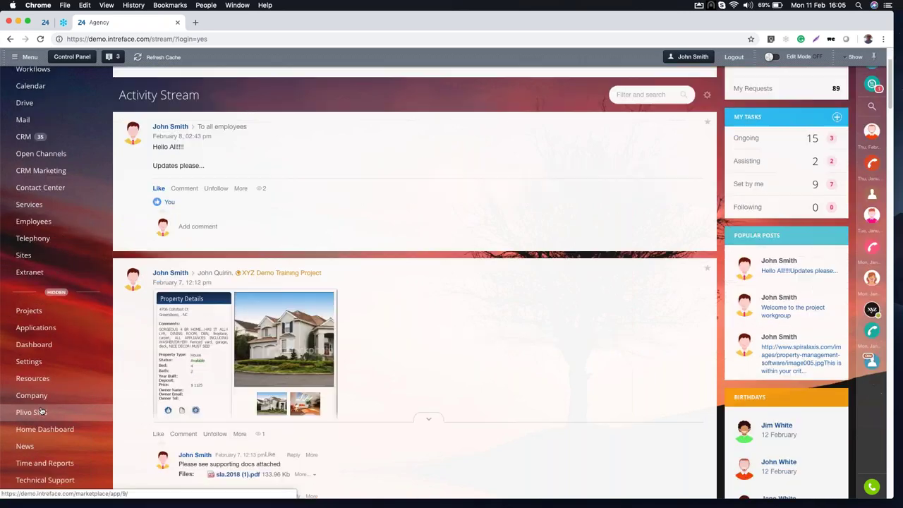
pyautogui.click(54, 463)
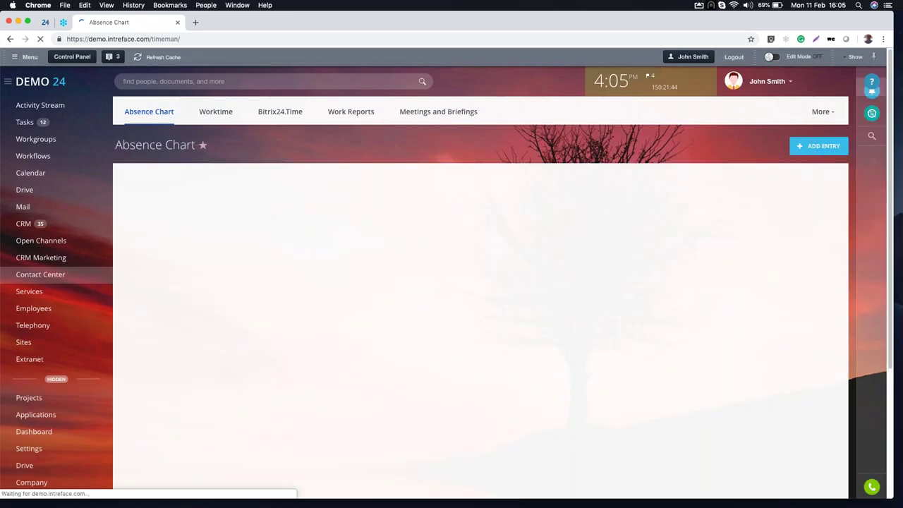
pyautogui.click(215, 113)
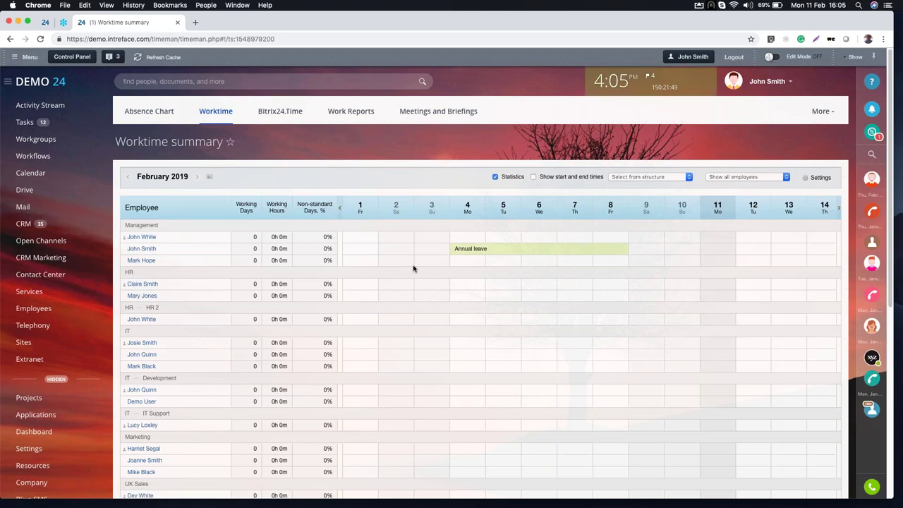
pyautogui.scroll(-3, 393, 275)
pyautogui.scroll(3, 393, 275)
# Search the portal for the signed-in employee's first name and open that employee's own profile.
pyautogui.click(281, 82)
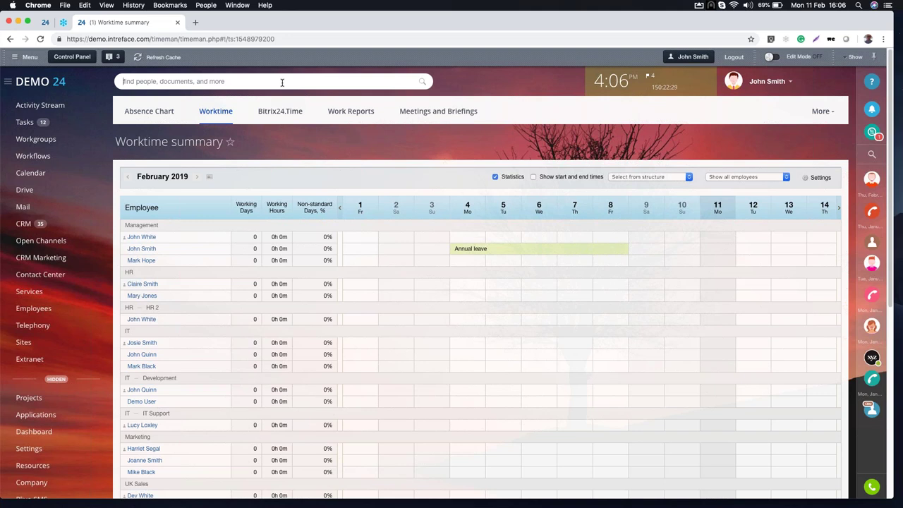
pyautogui.write('john')
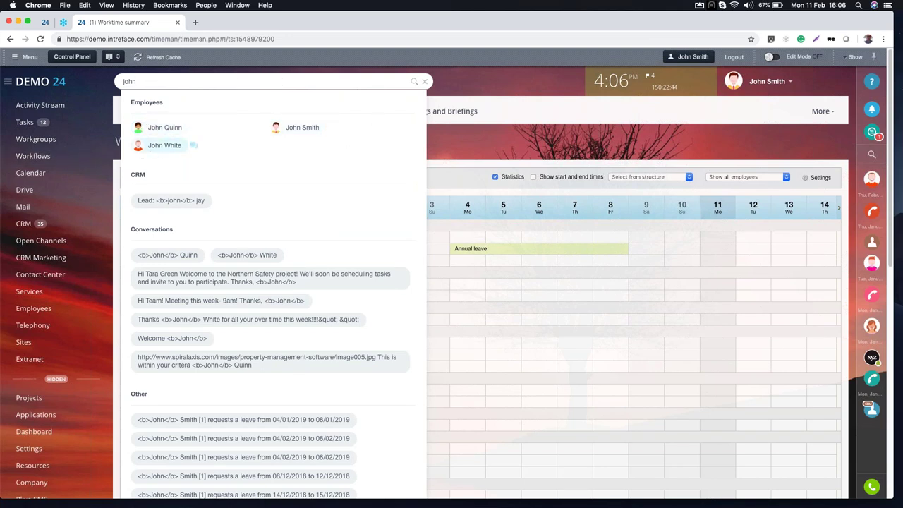
pyautogui.click(299, 128)
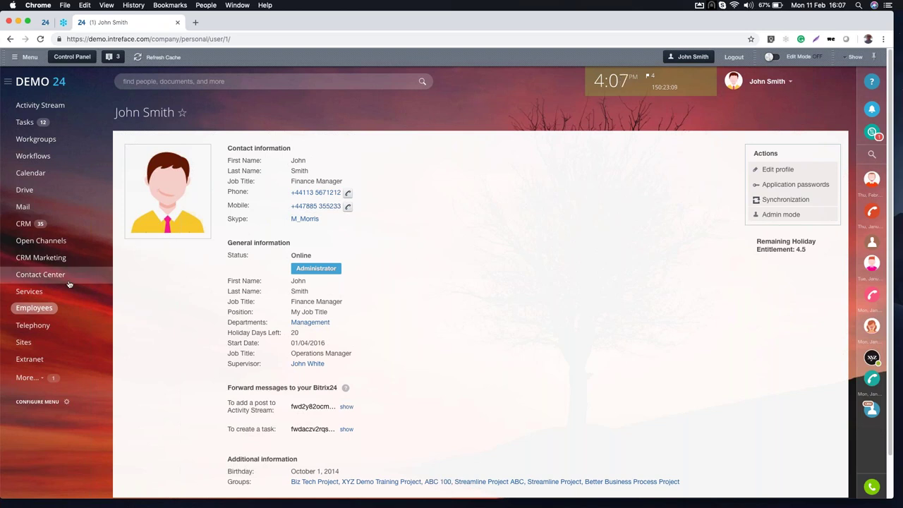
# Open the profile of the Management department's head from the company structure and highlight the Holiday Days Left field label.
pyautogui.click(38, 311)
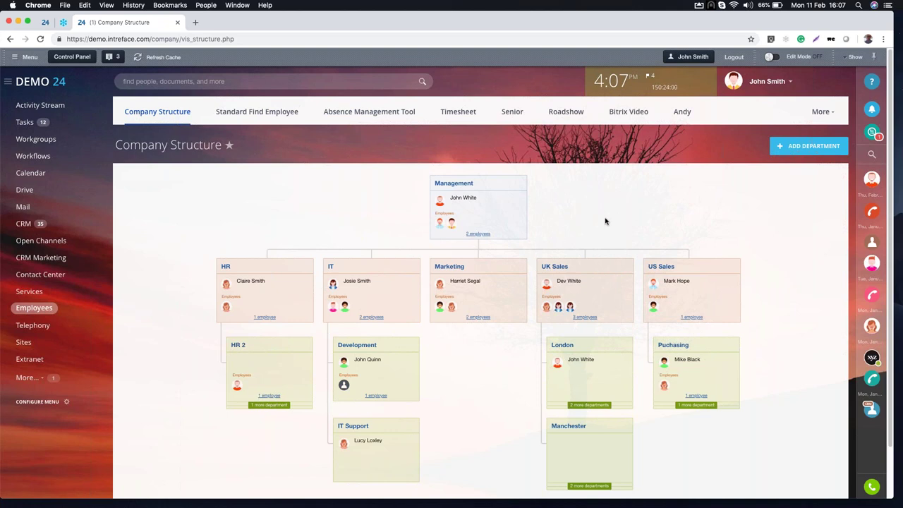
pyautogui.click(464, 199)
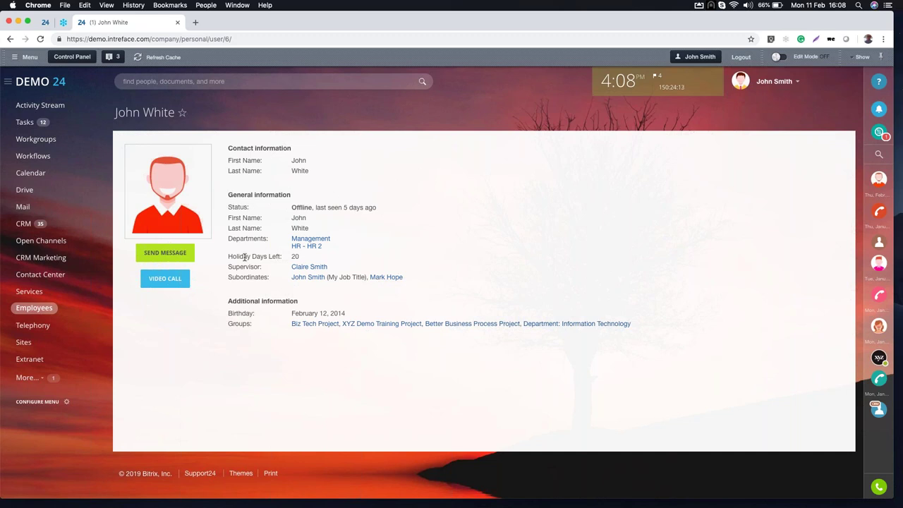
pyautogui.moveTo(228, 257); pyautogui.dragTo(282, 259)
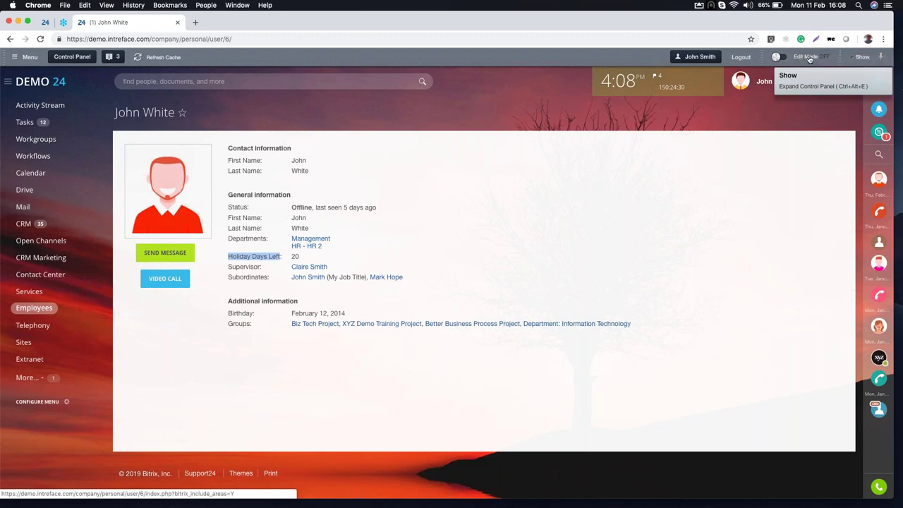
# Examine the extended properties in the profile page's component parameters using edit mode, closing without changes and switching edit mode off.
pyautogui.click(786, 58)
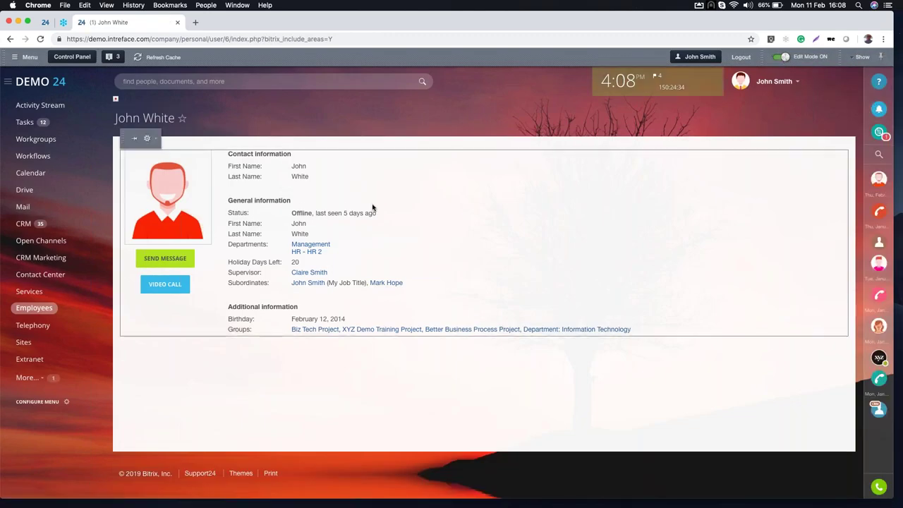
pyautogui.click(147, 139)
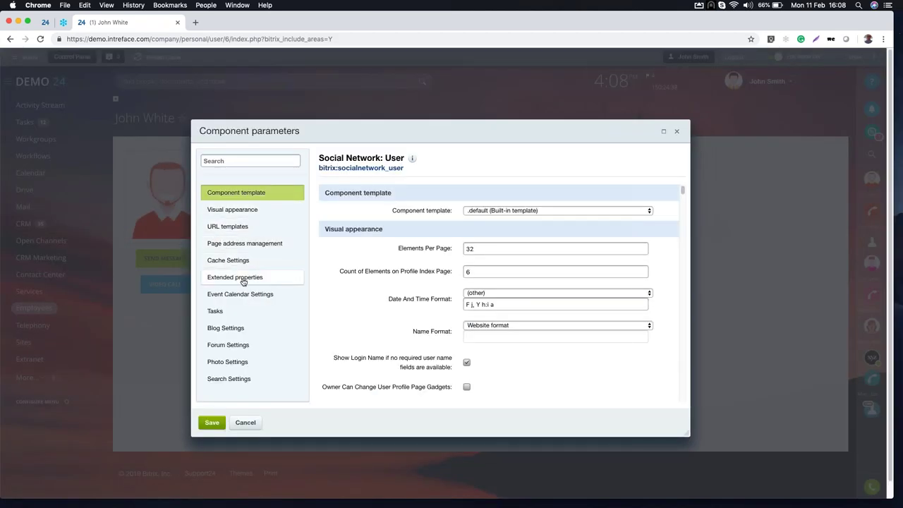
pyautogui.click(243, 278)
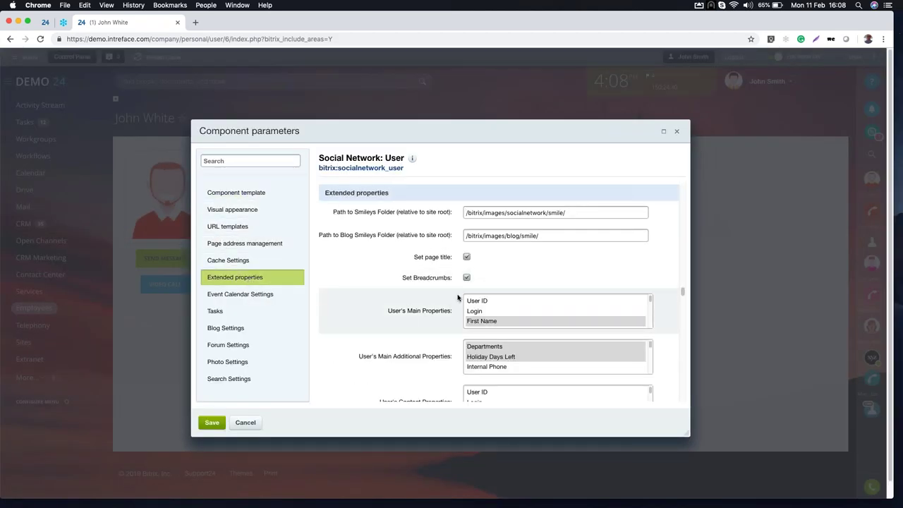
pyautogui.scroll(-1, 523, 316)
pyautogui.scroll(-5, 523, 314)
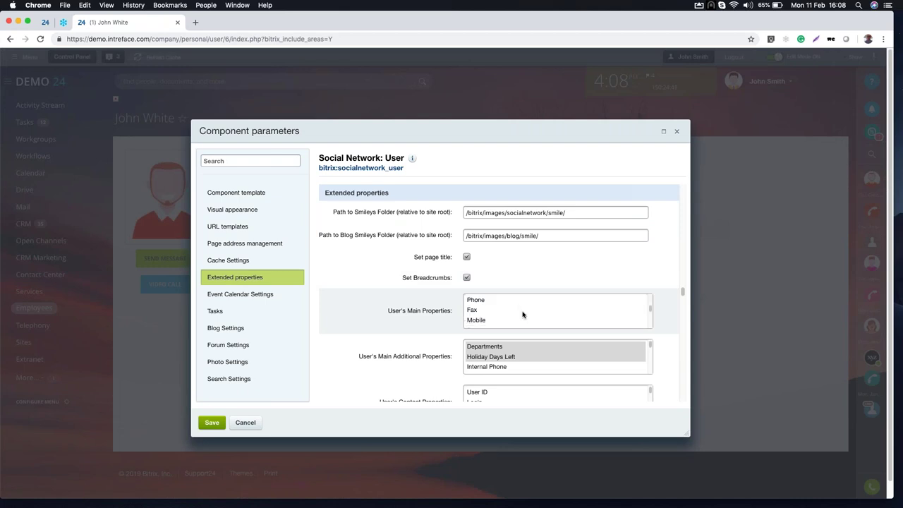
pyautogui.click(678, 133)
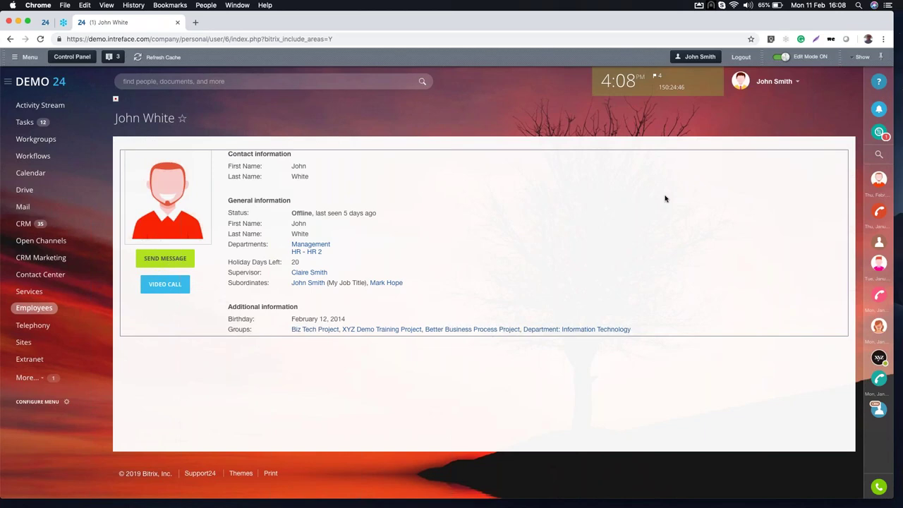
pyautogui.click(780, 59)
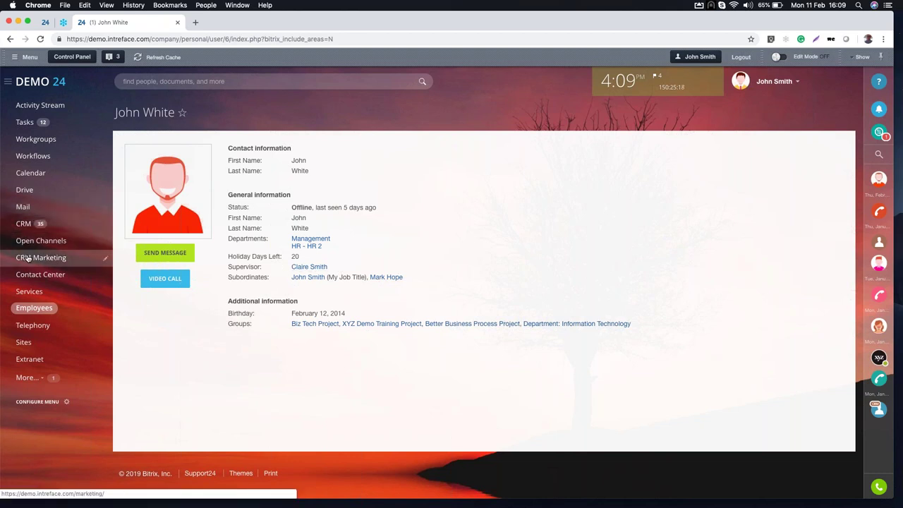
# Open My Drive and display its files and folders as small tiles.
pyautogui.click(25, 195)
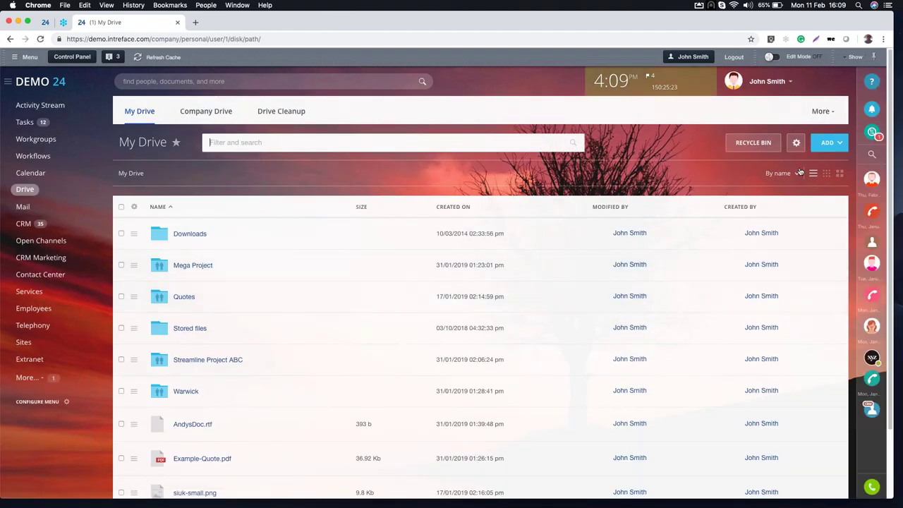
pyautogui.click(839, 174)
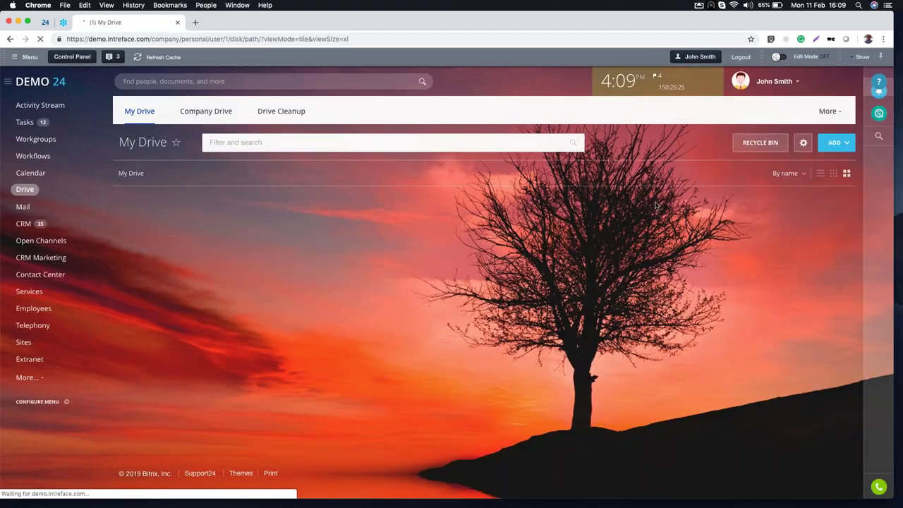
pyautogui.click(833, 173)
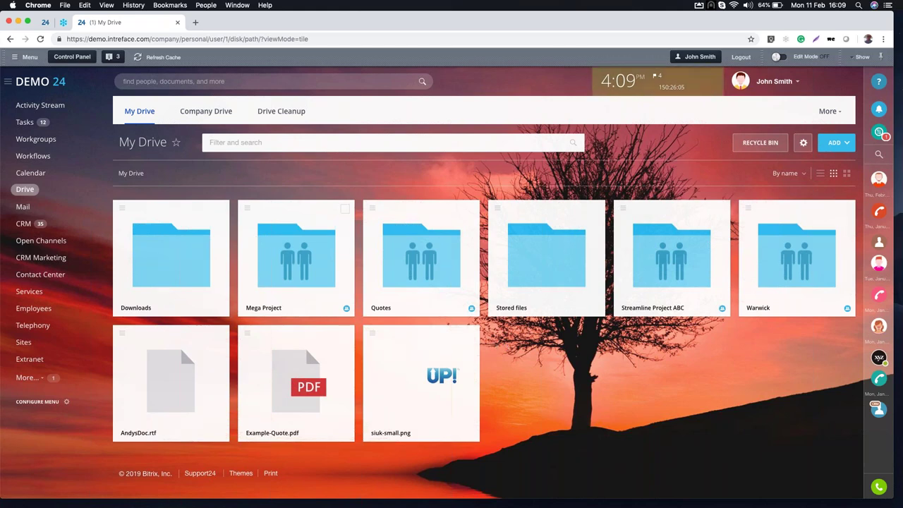
# Search the whole portal for "tech" and look through the suggested results.
pyautogui.click(182, 81)
pyautogui.write('tech')
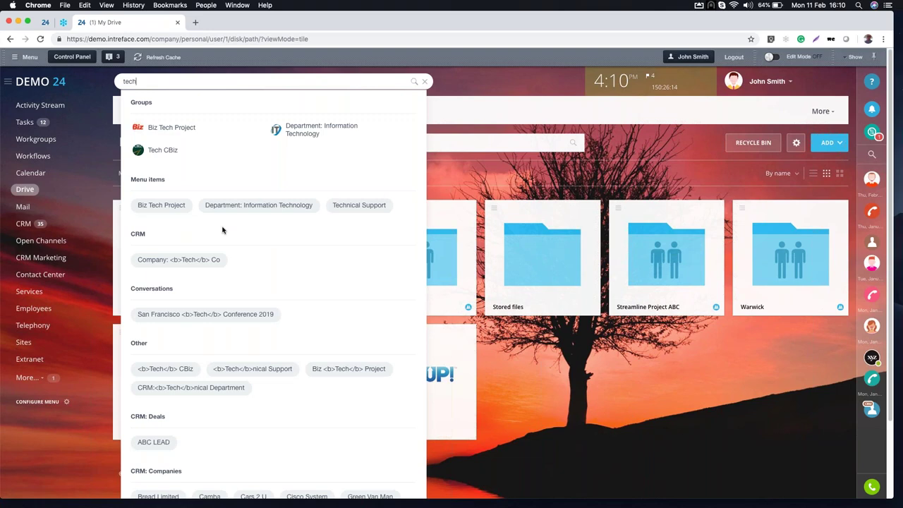
pyautogui.scroll(-3, 222, 230)
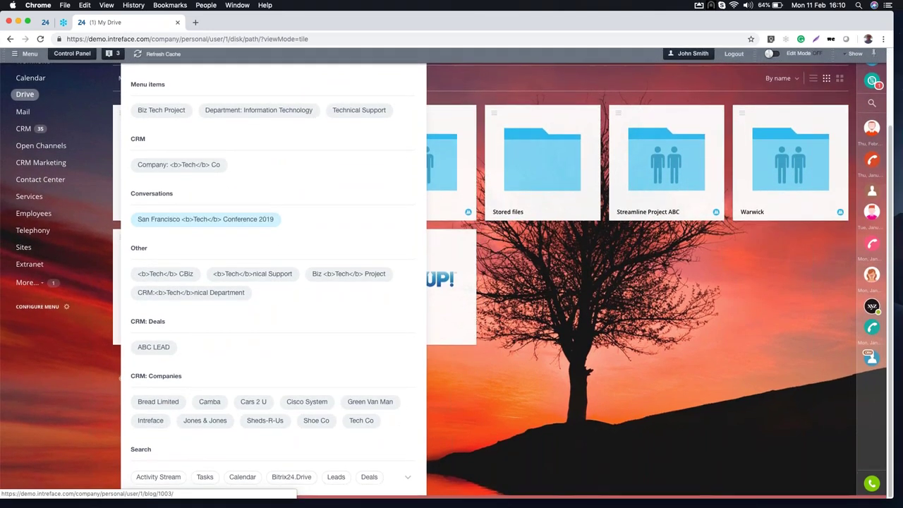
pyautogui.scroll(3, 212, 218)
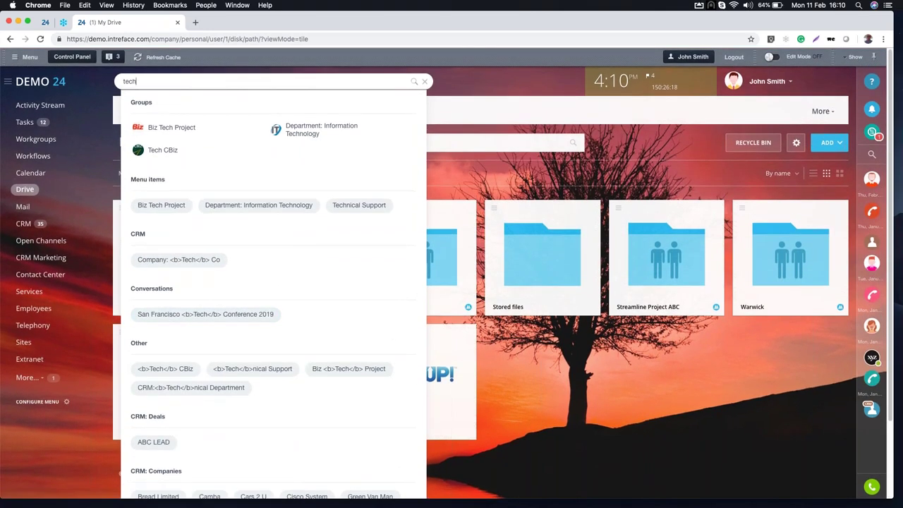
# Refine the portal search to "technol" and open the "Department: Information Technology" workgroup.
pyautogui.doubleClick(181, 83)
pyautogui.click(464, 195)
pyautogui.click(241, 82)
pyautogui.write('nol')
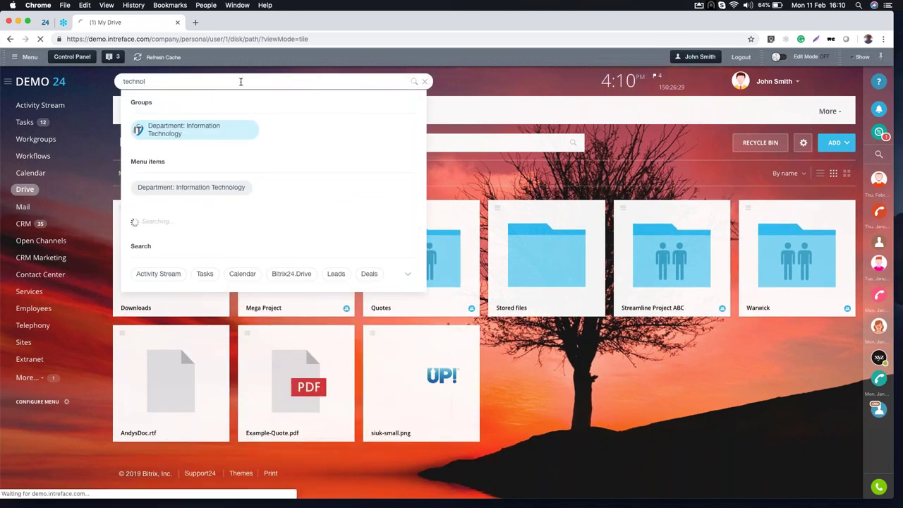
pyautogui.press('Return')
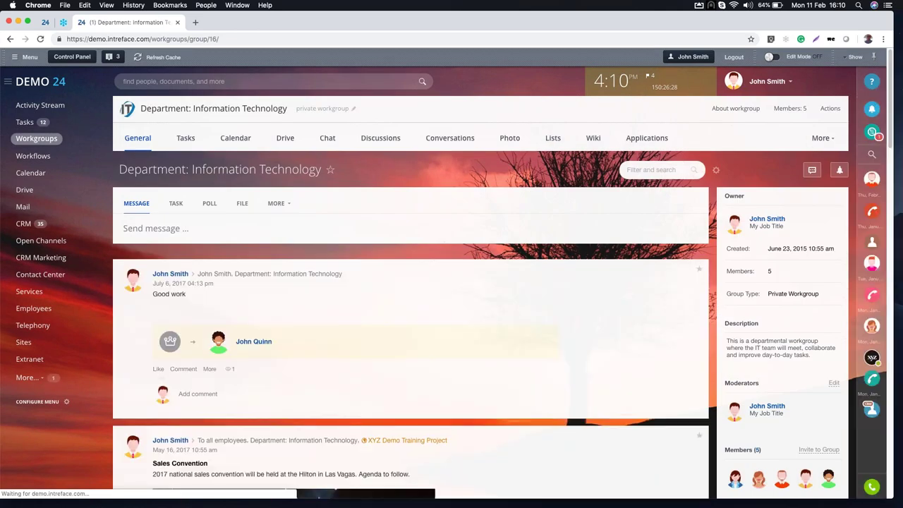
# Search the portal for "contract" and open the Labor contract.doc document page.
pyautogui.click(161, 83)
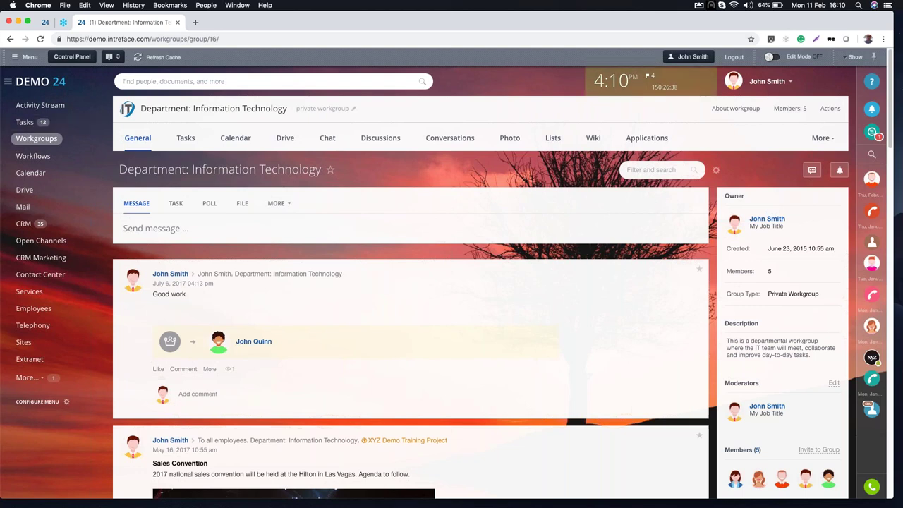
pyautogui.click(268, 81)
pyautogui.write('contract')
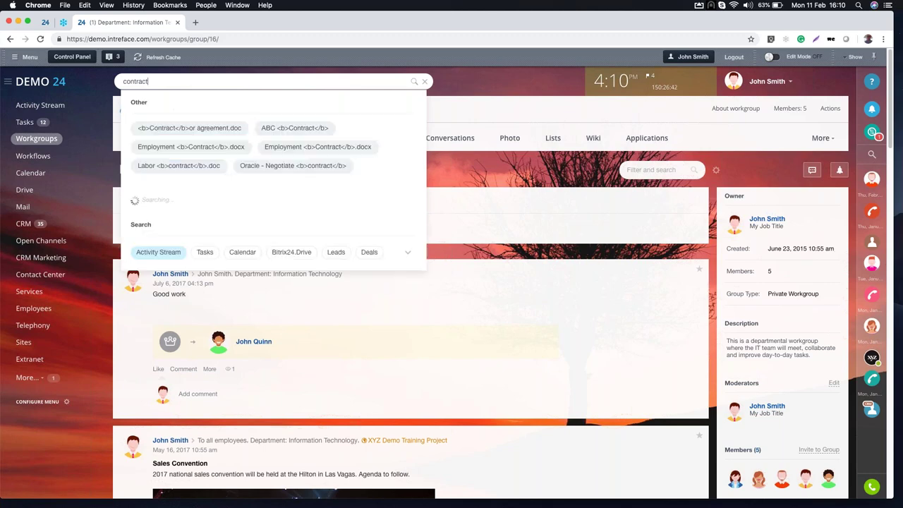
pyautogui.press('Return')
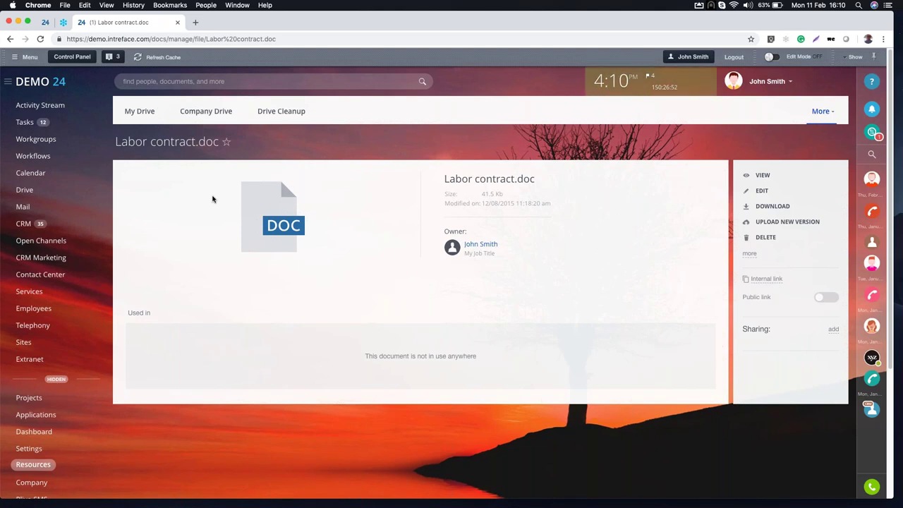
# Start an appreciation post in the Activity Stream with the message "Well done".
pyautogui.click(31, 107)
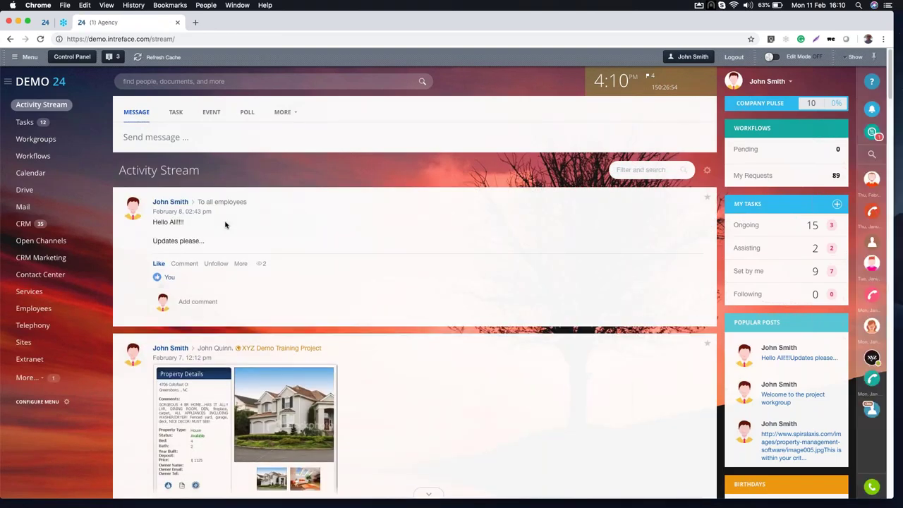
pyautogui.click(161, 148)
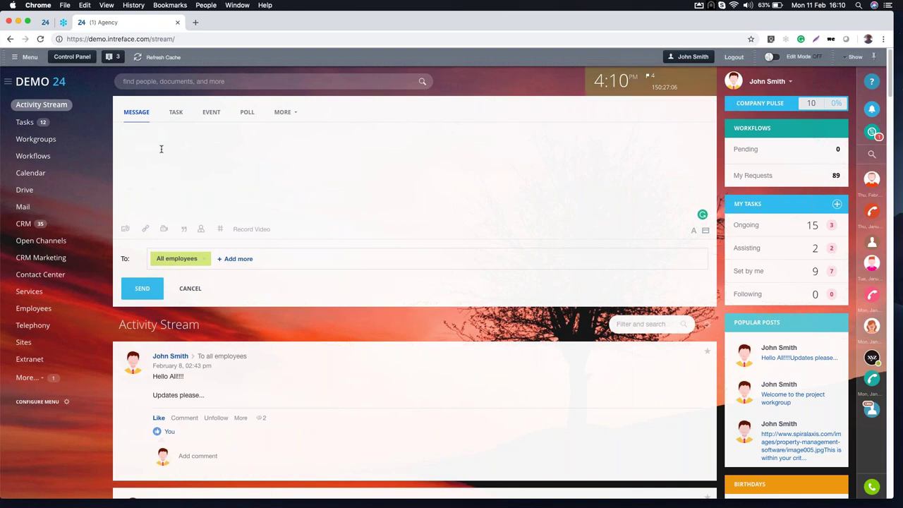
pyautogui.click(282, 112)
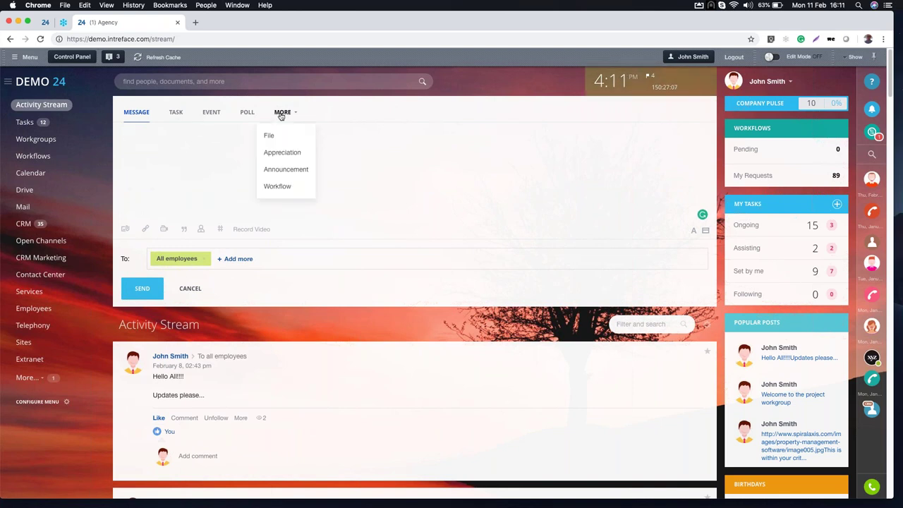
pyautogui.click(289, 153)
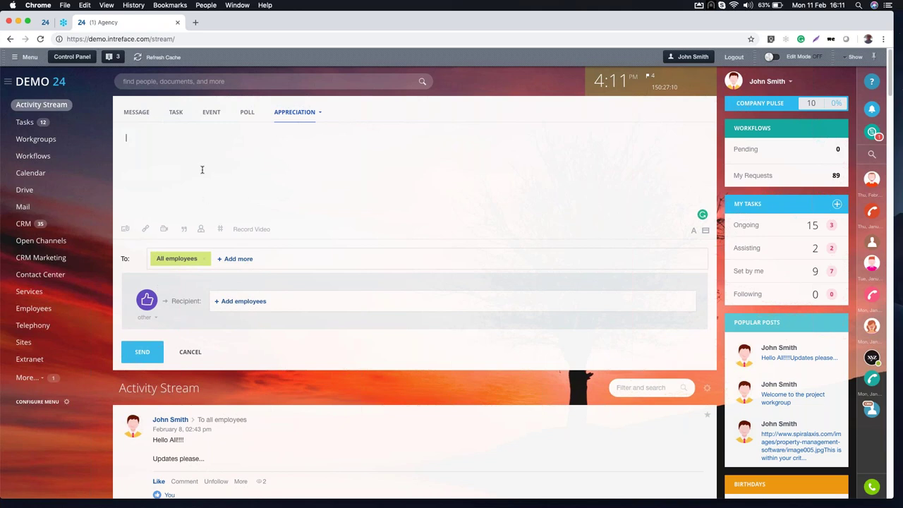
pyautogui.write('Well done')
# Set the first employee listed under Management as the appreciation's recipient, choose the trophy badge and send it to all employees.
pyautogui.click(259, 303)
pyautogui.click(243, 414)
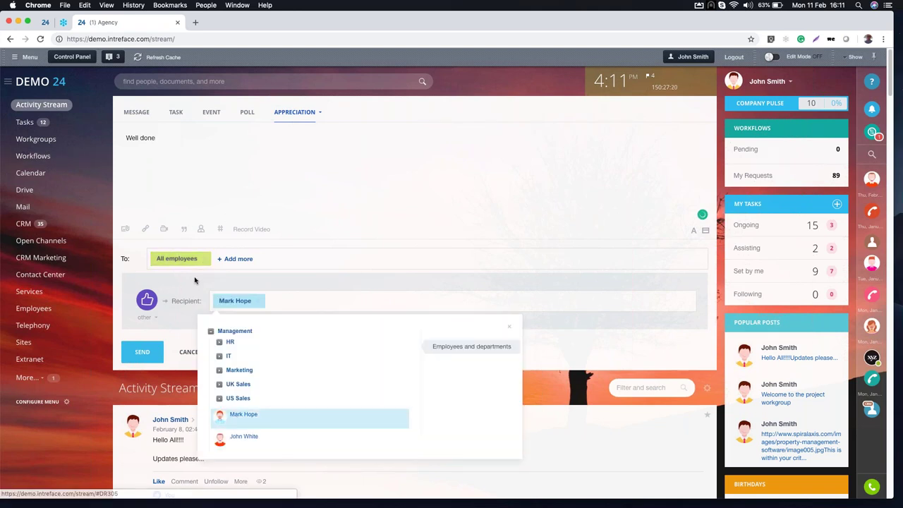
pyautogui.click(191, 280)
pyautogui.click(149, 302)
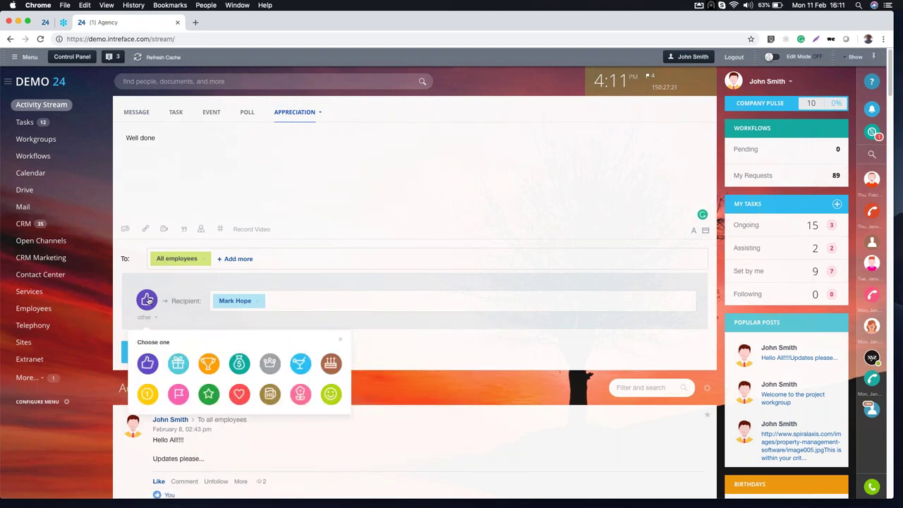
pyautogui.click(205, 365)
pyautogui.click(142, 351)
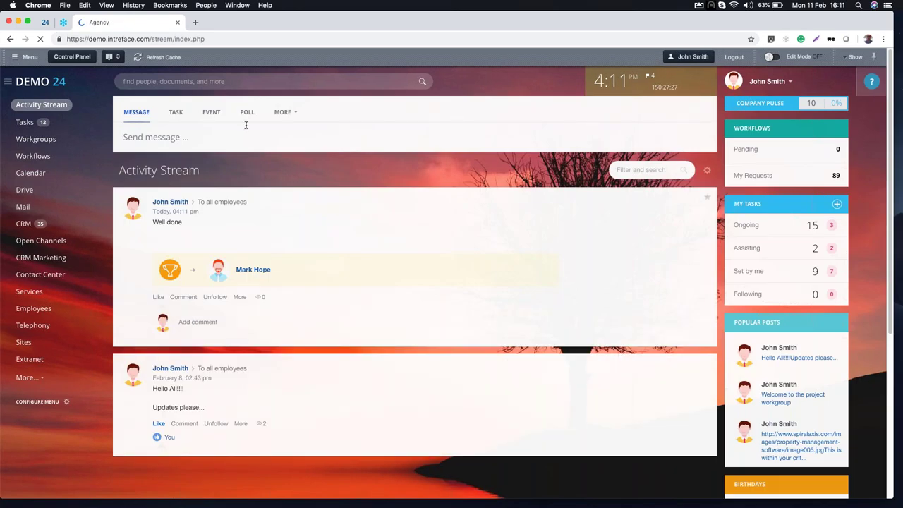
# Start an announcement in the Activity Stream with the text "New starter".
pyautogui.click(281, 113)
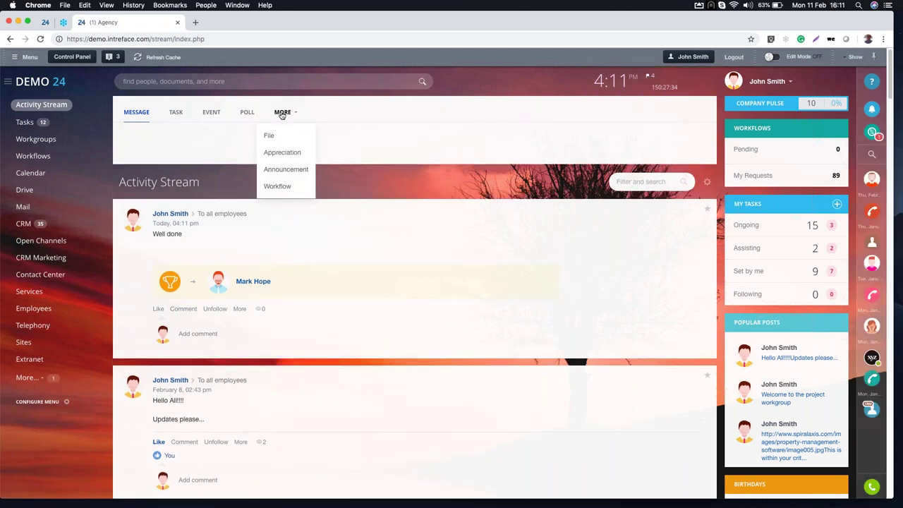
pyautogui.click(283, 172)
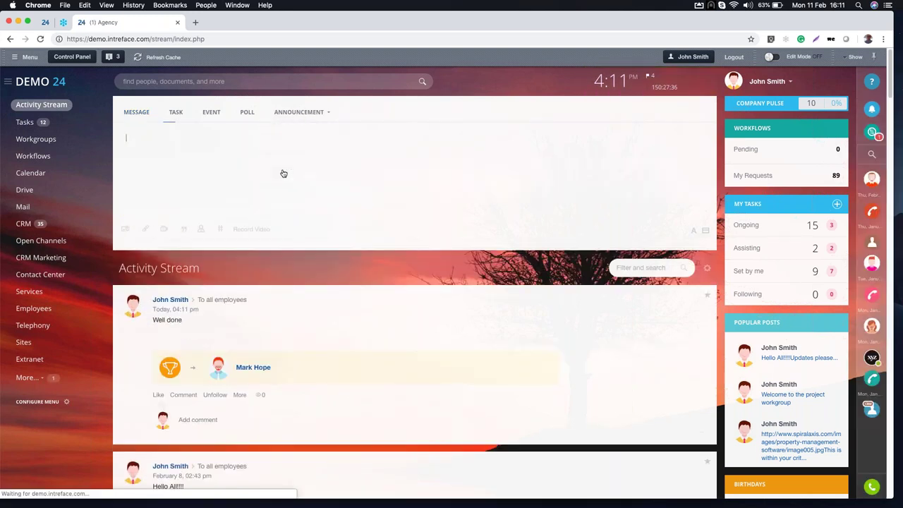
pyautogui.write('New st')
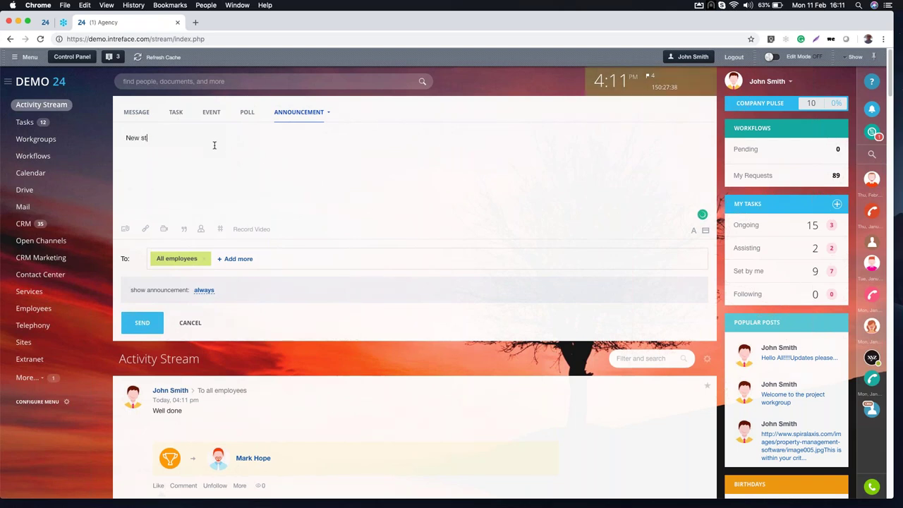
pyautogui.write('arter')
pyautogui.press('Return')
# Attach profilephotos-960x640.jpg to the announcement, insert the photo in the text and send it to all employees.
pyautogui.click(127, 227)
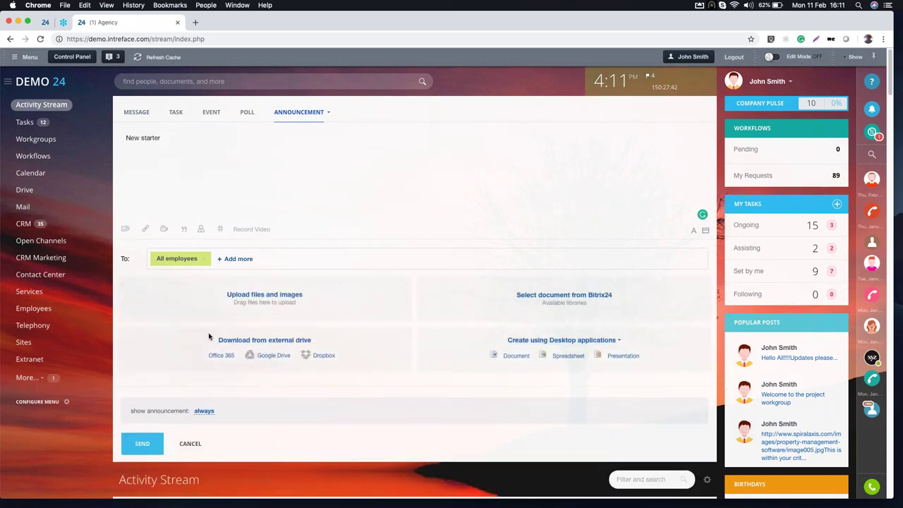
pyautogui.click(253, 299)
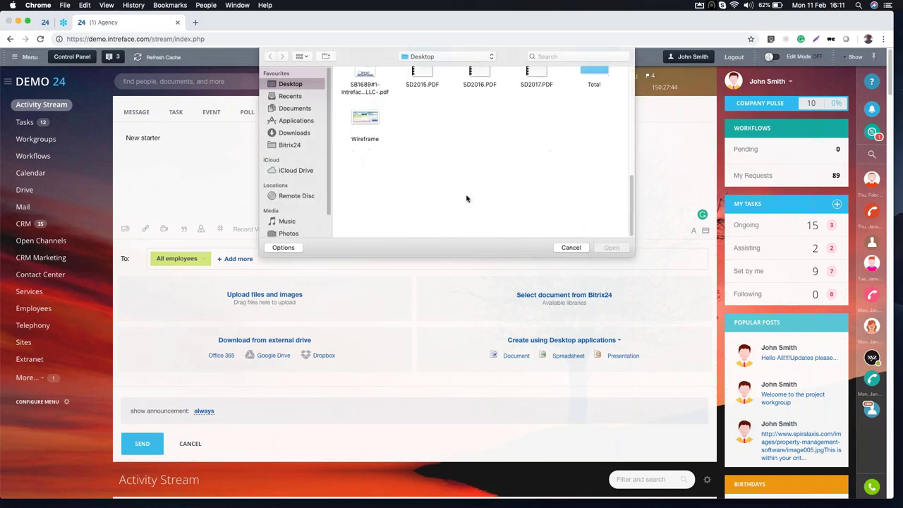
pyautogui.click(594, 145)
pyautogui.click(611, 248)
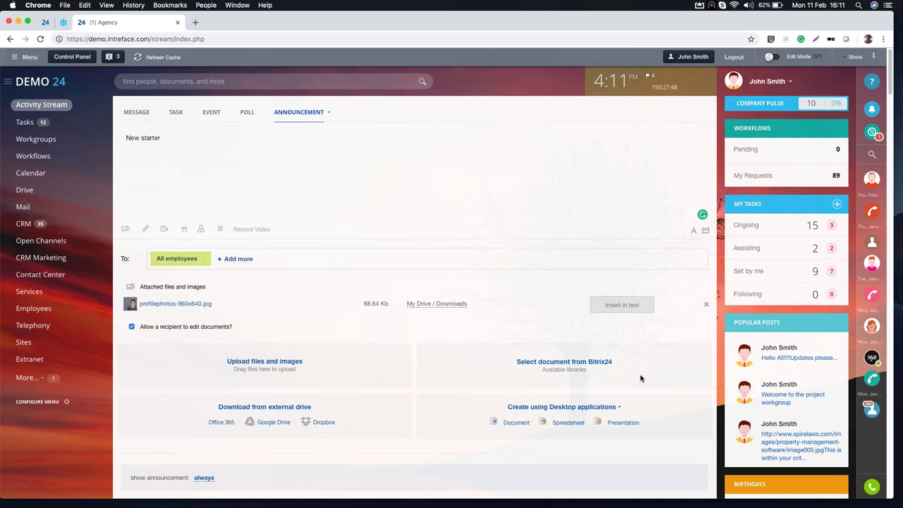
pyautogui.click(614, 306)
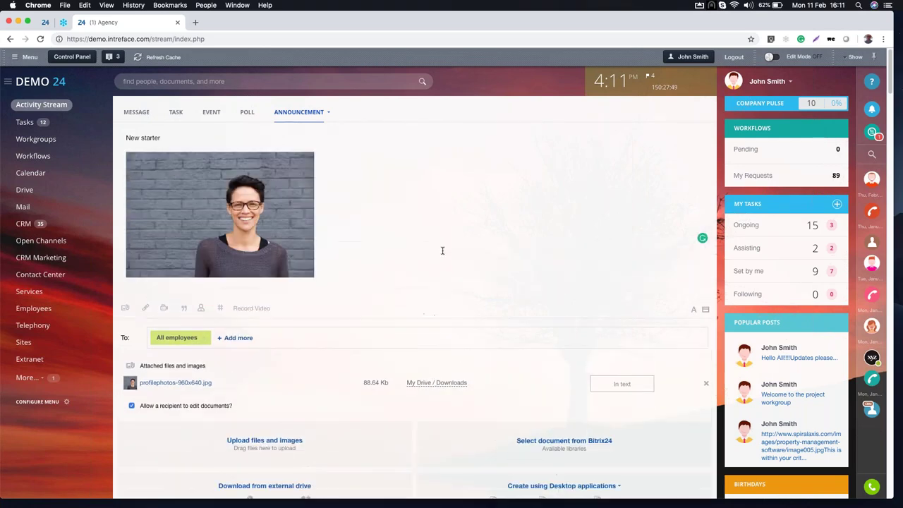
pyautogui.scroll(-5, 441, 251)
pyautogui.click(154, 441)
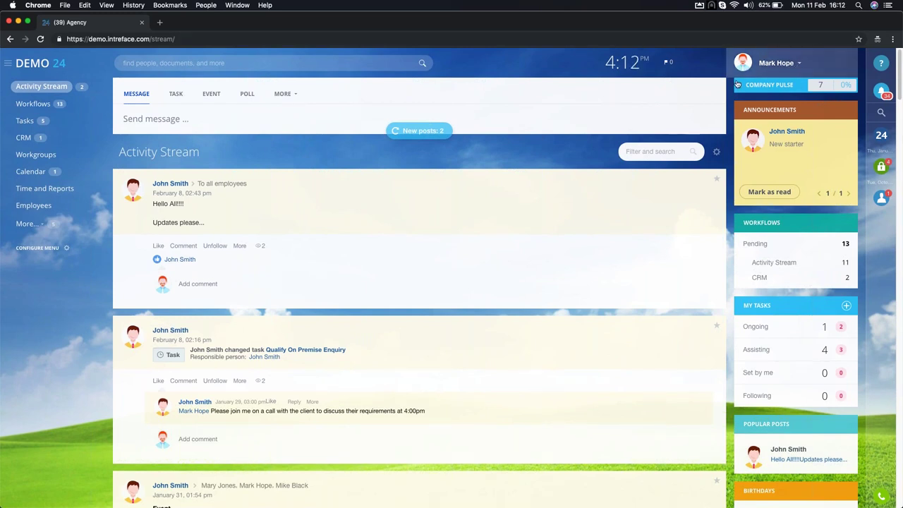
# Load the new posts in the other employee's Activity Stream and expand the New starter announcement to view its full photo.
pyautogui.click(427, 130)
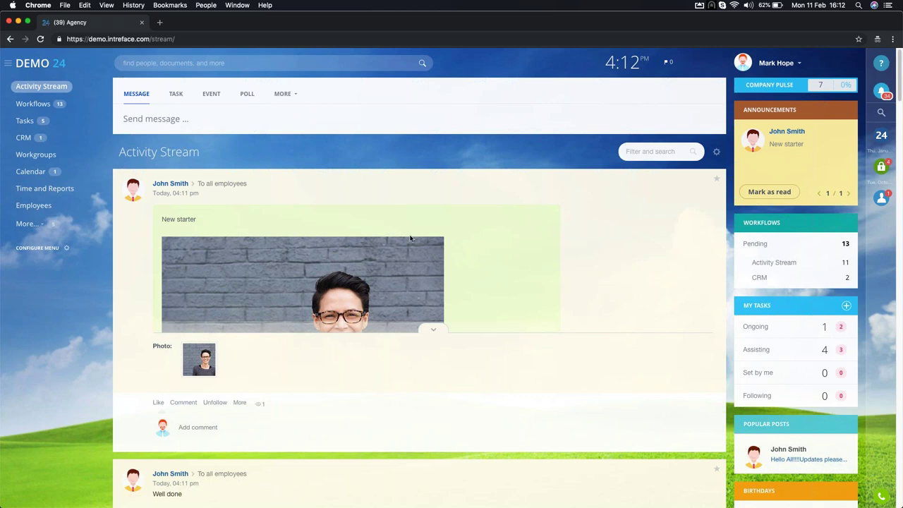
pyautogui.click(436, 330)
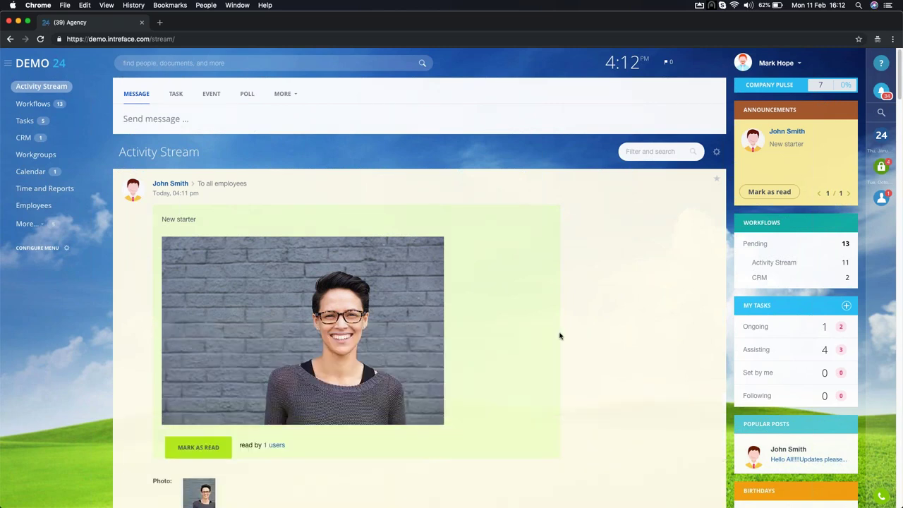
pyautogui.scroll(-1, 559, 336)
pyautogui.scroll(1, 635, 283)
pyautogui.scroll(-1, 502, 249)
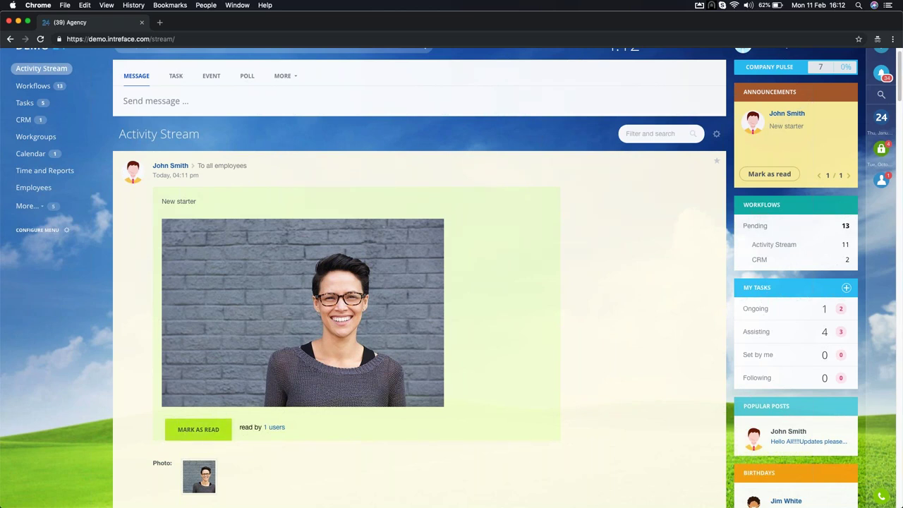
# Mark the New starter announcement as read, both in the post and in the Announcements widget.
pyautogui.click(201, 429)
pyautogui.click(769, 173)
pyautogui.scroll(1, 610, 236)
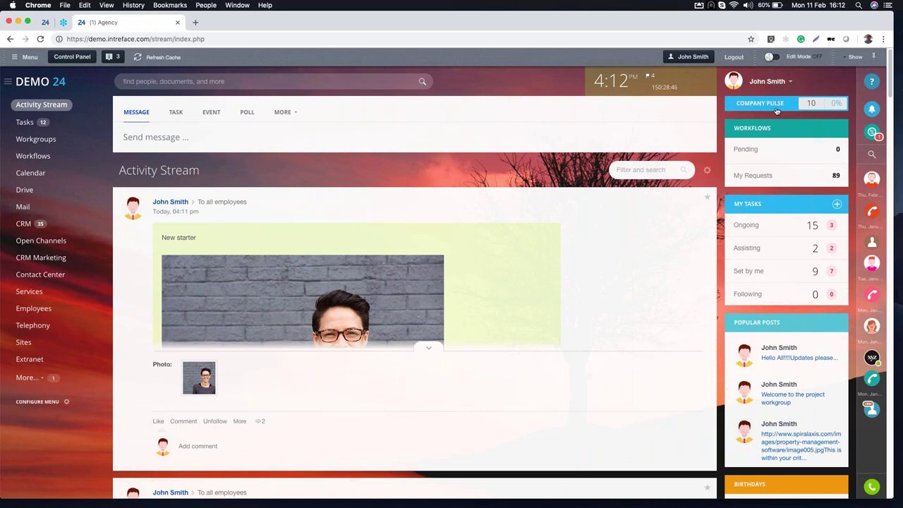
# Review the Company Pulse activity report for the Month date range and close it.
pyautogui.click(762, 104)
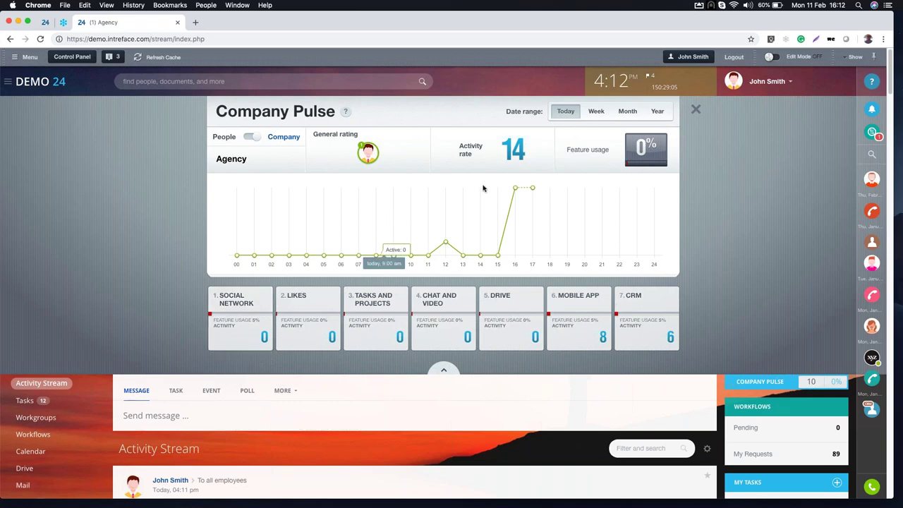
pyautogui.click(627, 110)
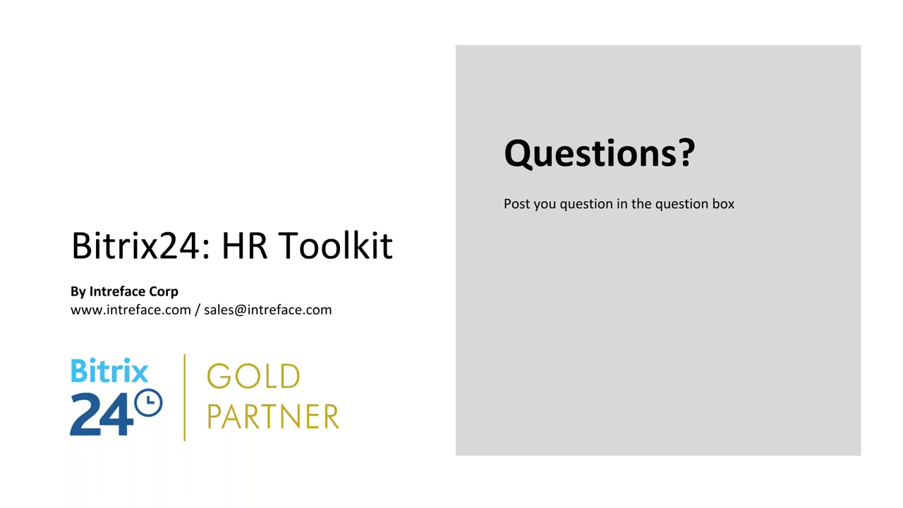
pyautogui.hotkey('ctrl', 'Right')
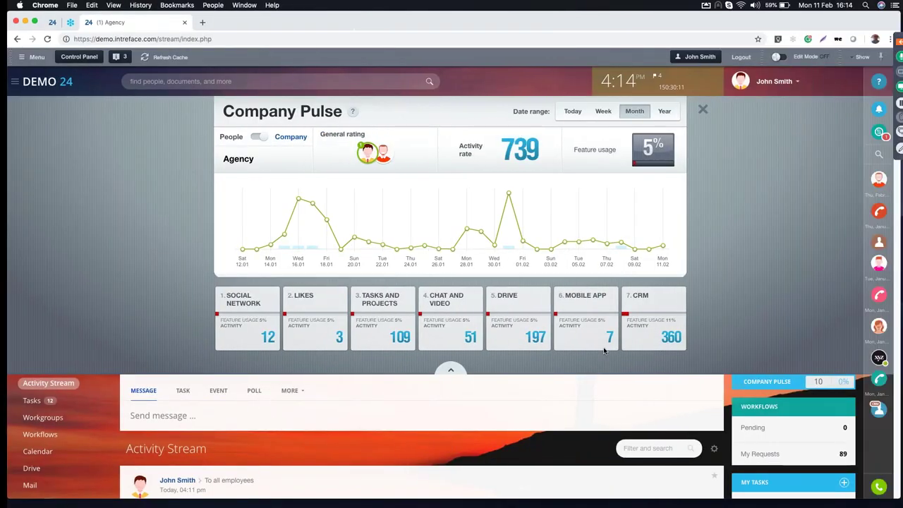
pyautogui.click(696, 110)
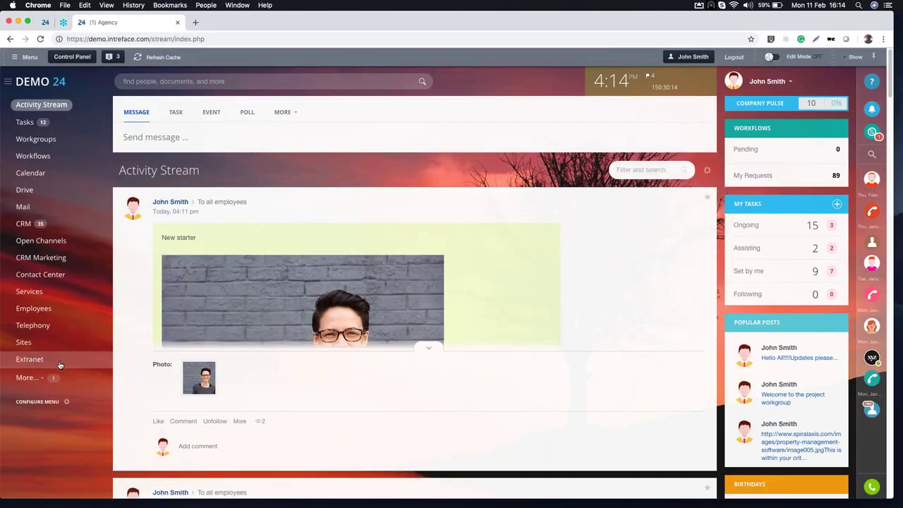
# Open the Worktime summary in the hidden Time and Reports section.
pyautogui.click(29, 377)
pyautogui.scroll(-3, 58, 367)
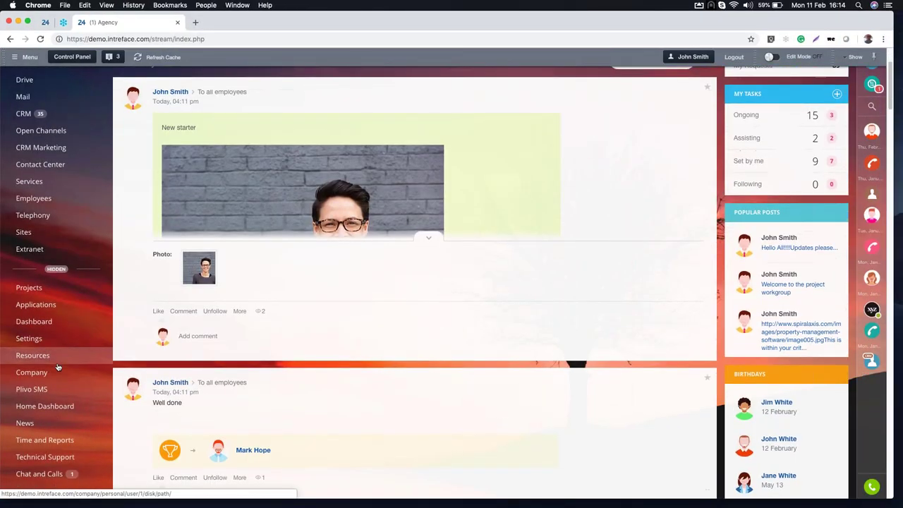
pyautogui.scroll(-3, 58, 367)
pyautogui.click(42, 346)
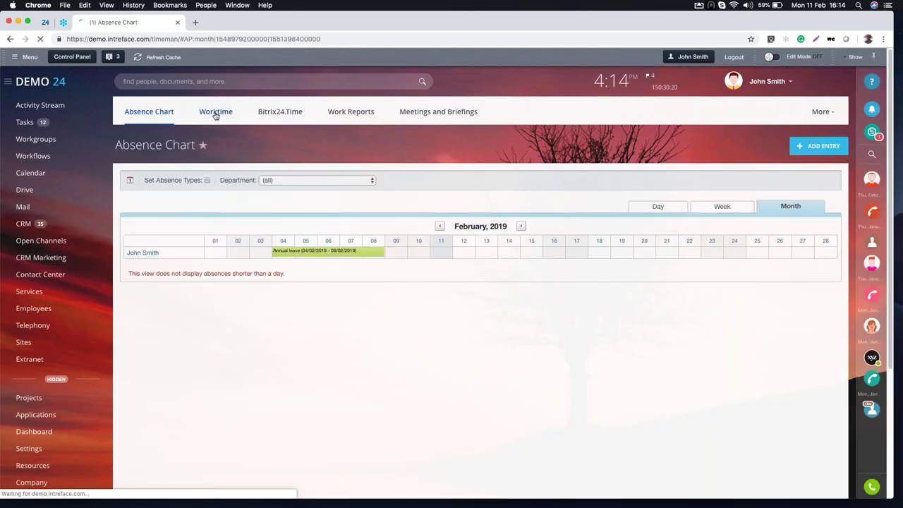
pyautogui.click(216, 113)
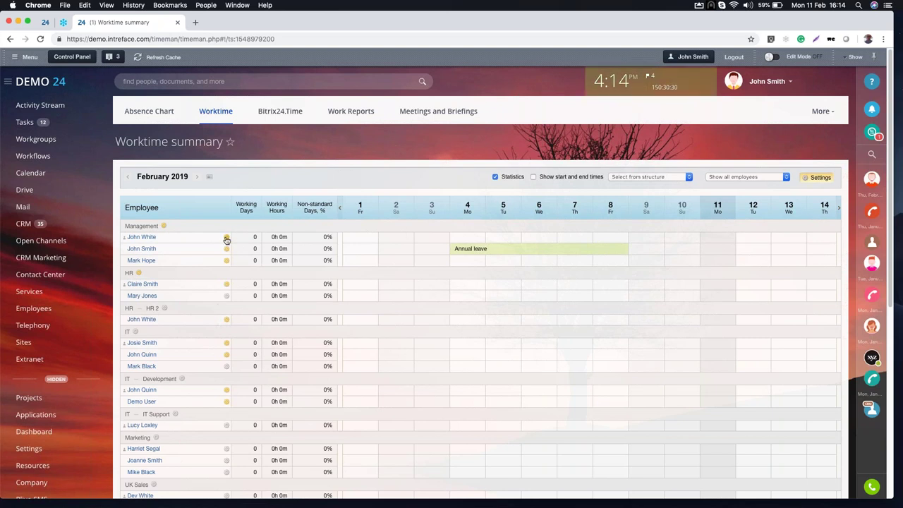
# View the on and off options of working time management for the Management department.
pyautogui.click(163, 226)
pyautogui.click(204, 235)
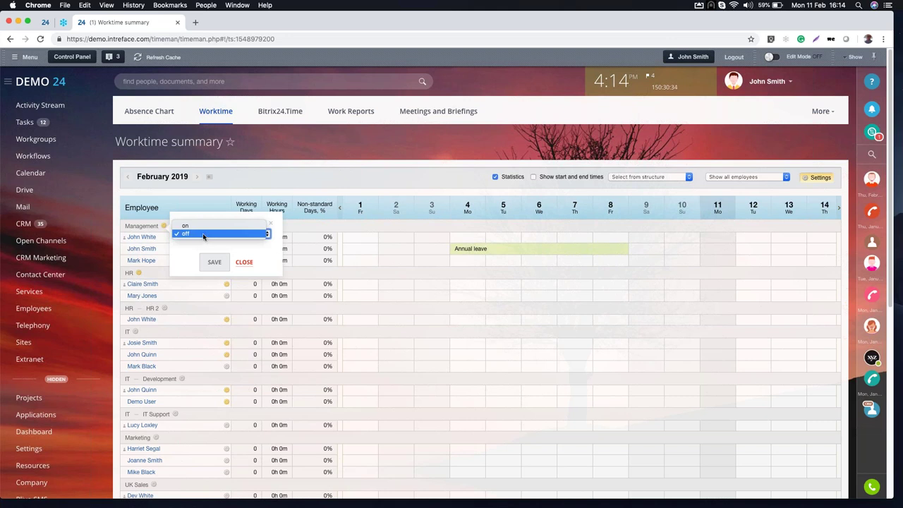
pyautogui.click(204, 227)
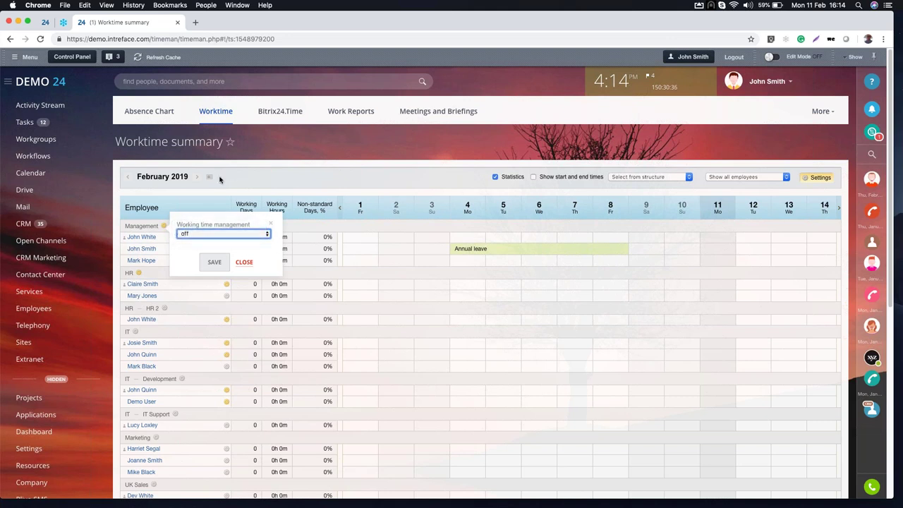
pyautogui.click(214, 262)
# Examine the individual working time settings of the first two employees under Management and close them.
pyautogui.click(227, 237)
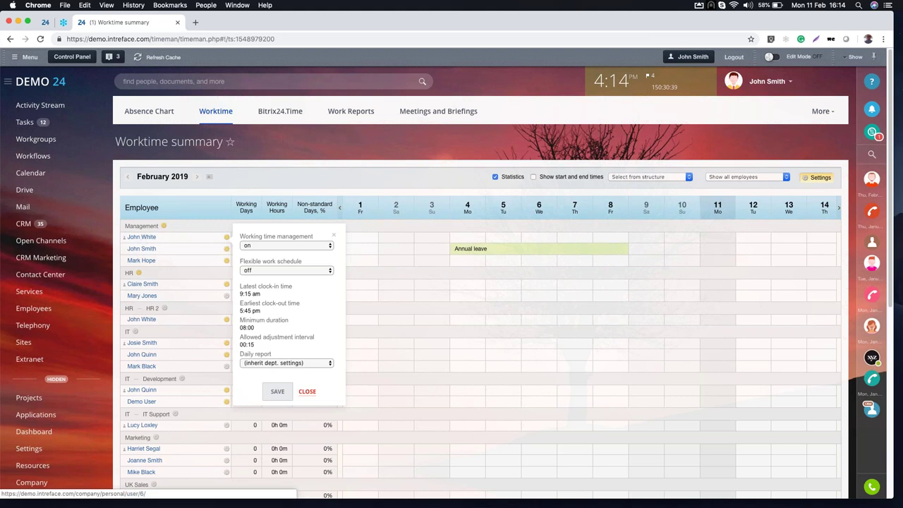
pyautogui.click(160, 252)
pyautogui.click(227, 250)
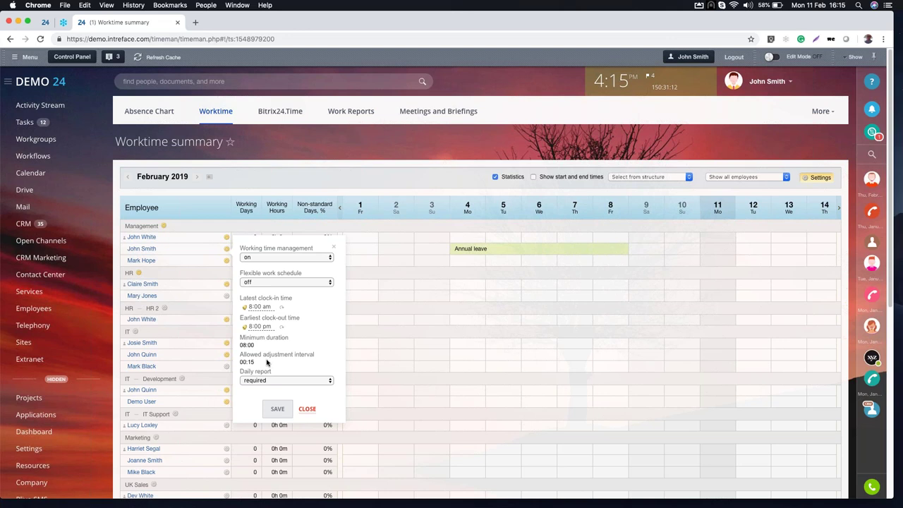
pyautogui.click(307, 410)
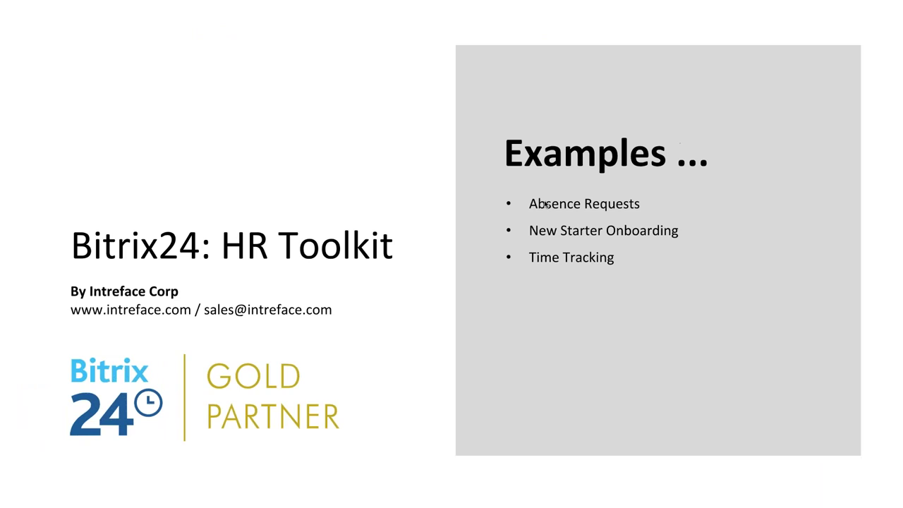
# Return to the portal in the browser and start a Leave Approval workflow request from the Activity Stream.
pyautogui.moveTo(237, 452)
pyautogui.hotkey('ctrl', 'Right')
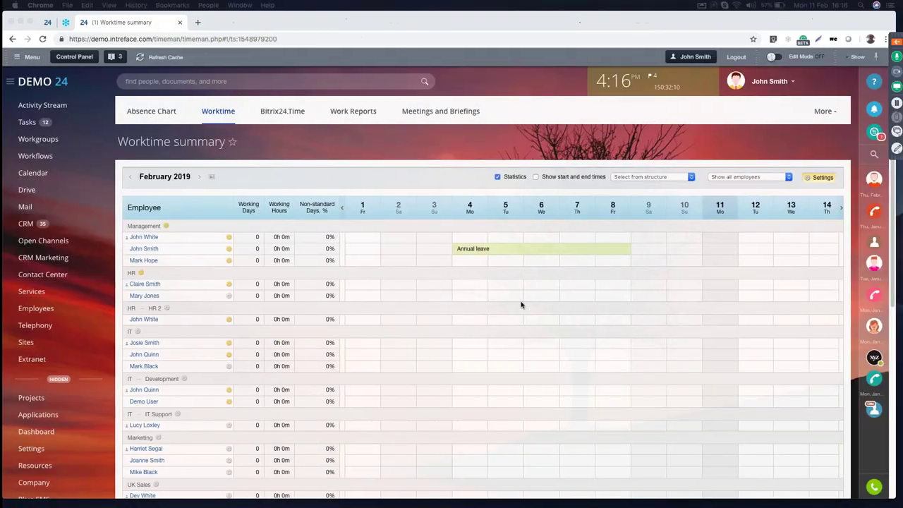
pyautogui.click(47, 107)
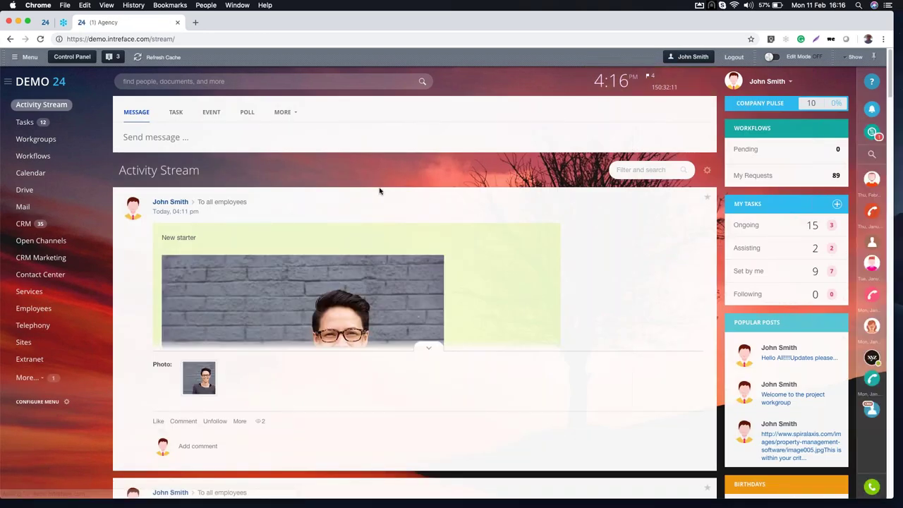
pyautogui.click(282, 113)
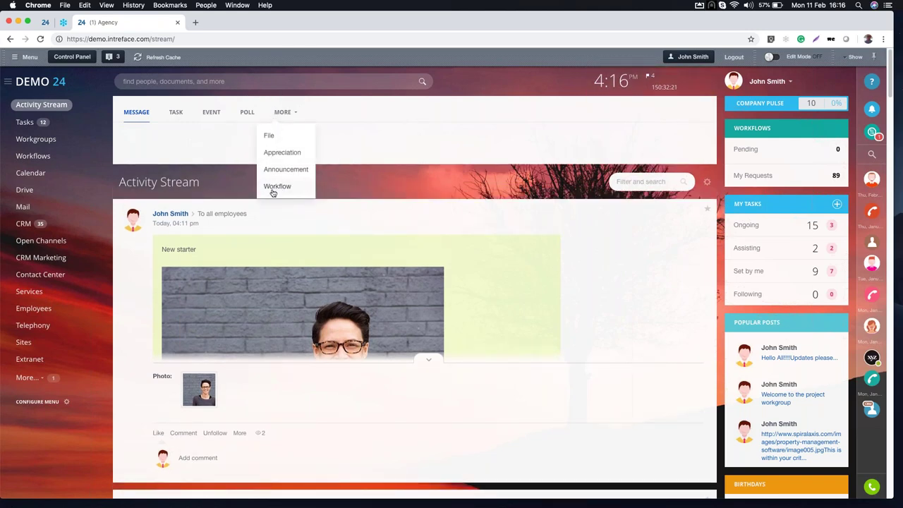
pyautogui.click(284, 189)
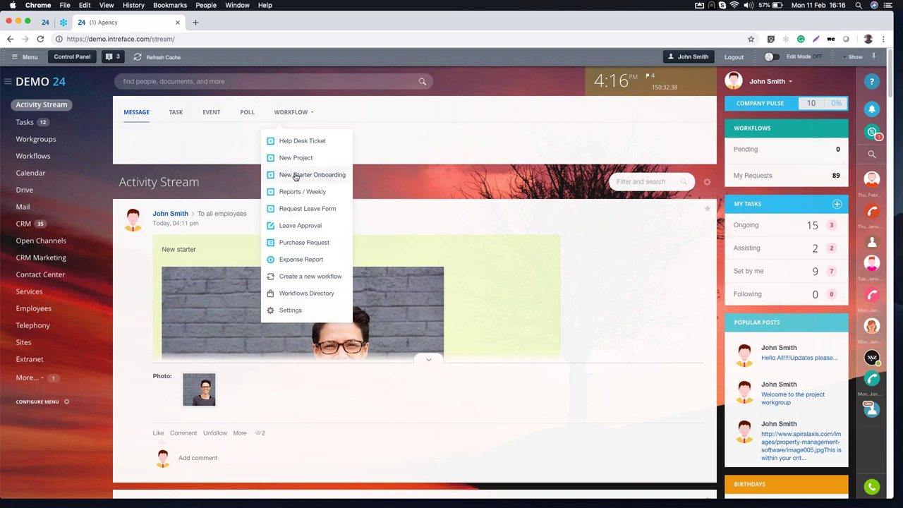
pyautogui.click(303, 226)
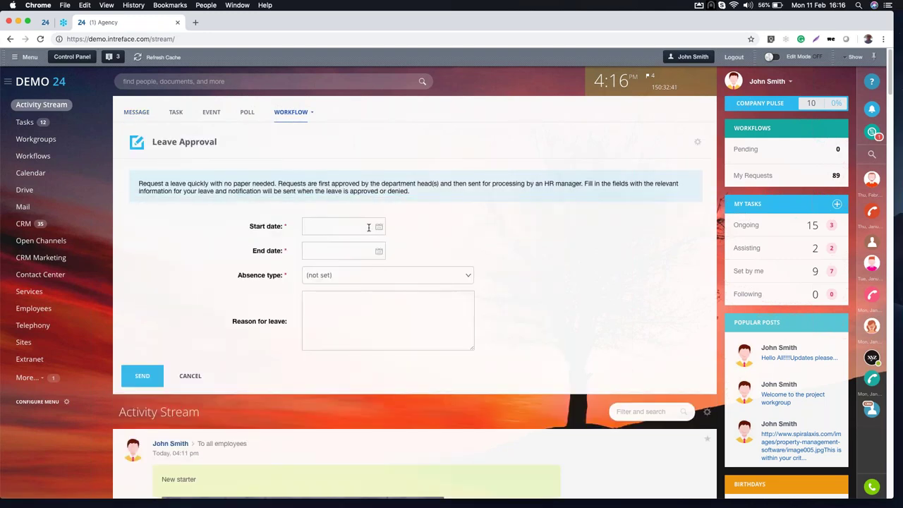
# Request Annual leave from 18/02/2019 to 21/02/2019 in the Leave Approval form and send it.
pyautogui.click(379, 227)
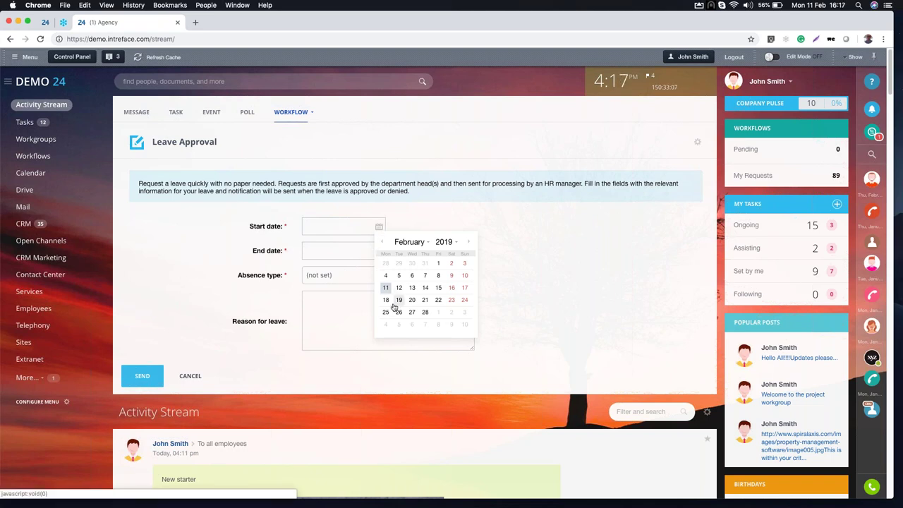
pyautogui.click(386, 300)
pyautogui.click(379, 252)
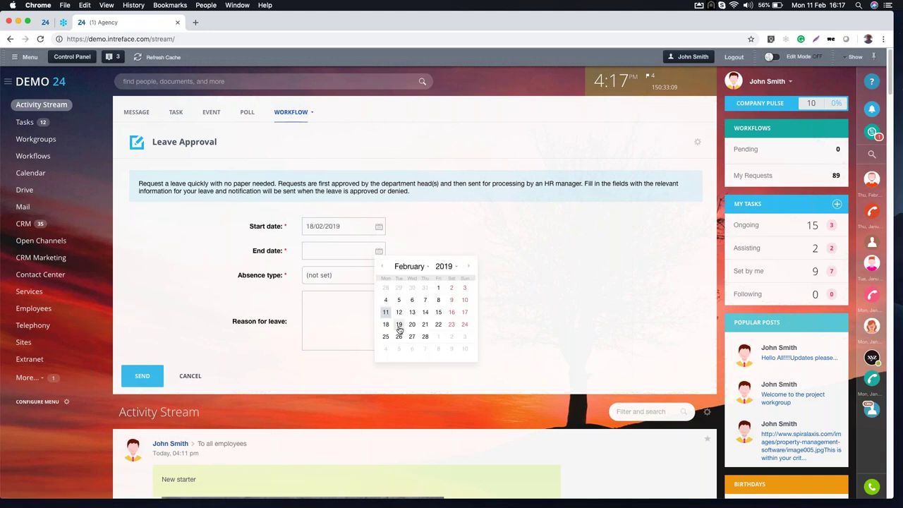
pyautogui.click(424, 323)
pyautogui.click(372, 275)
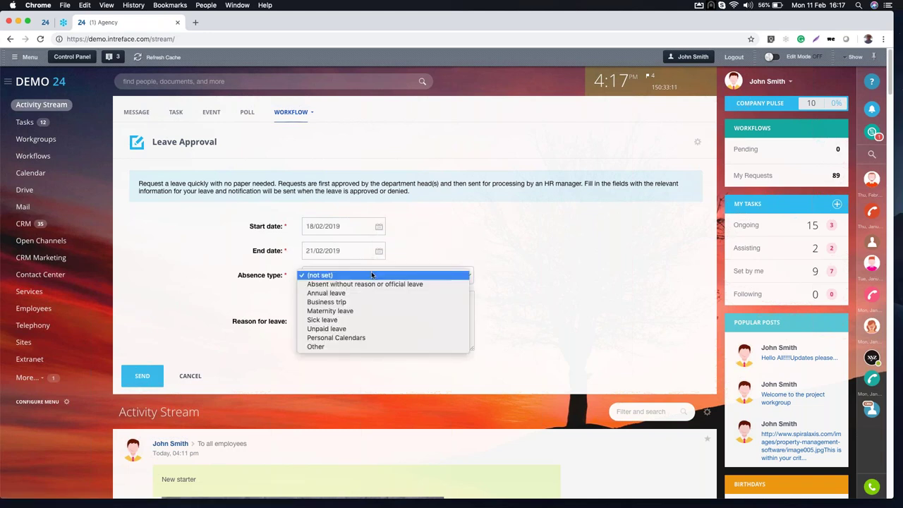
pyautogui.click(356, 293)
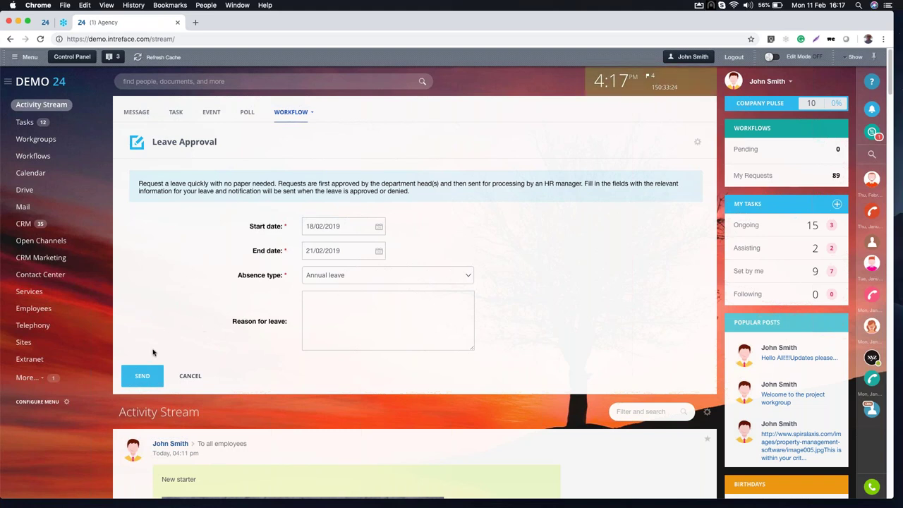
pyautogui.click(142, 376)
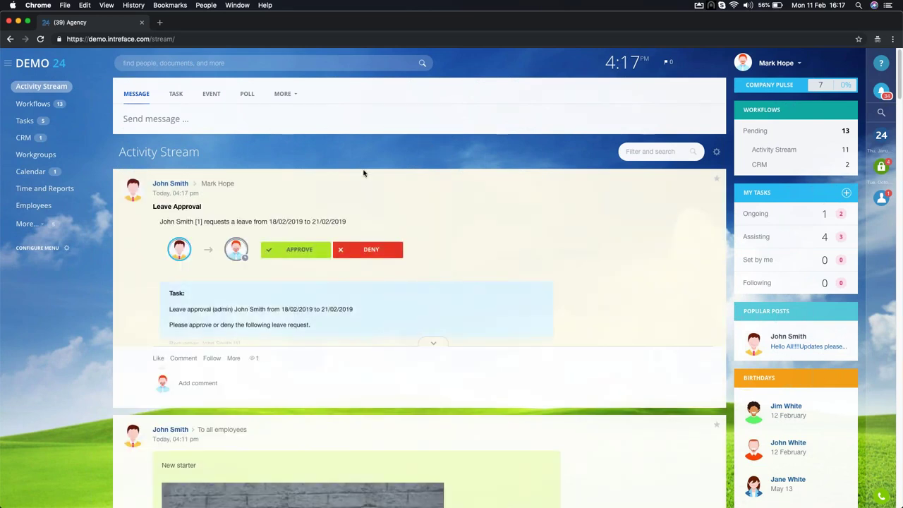
# Expand the full details of the Leave Approval request in the approver's Activity Stream.
pyautogui.click(431, 344)
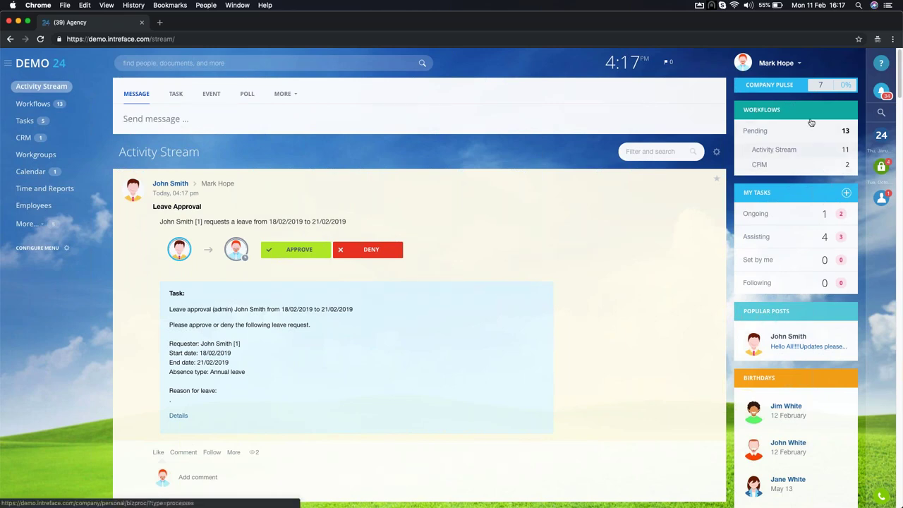
# Open the approver's pending workflow assignments and approve the annual leave request from 18/02/2019 to 21/02/2019.
pyautogui.click(762, 132)
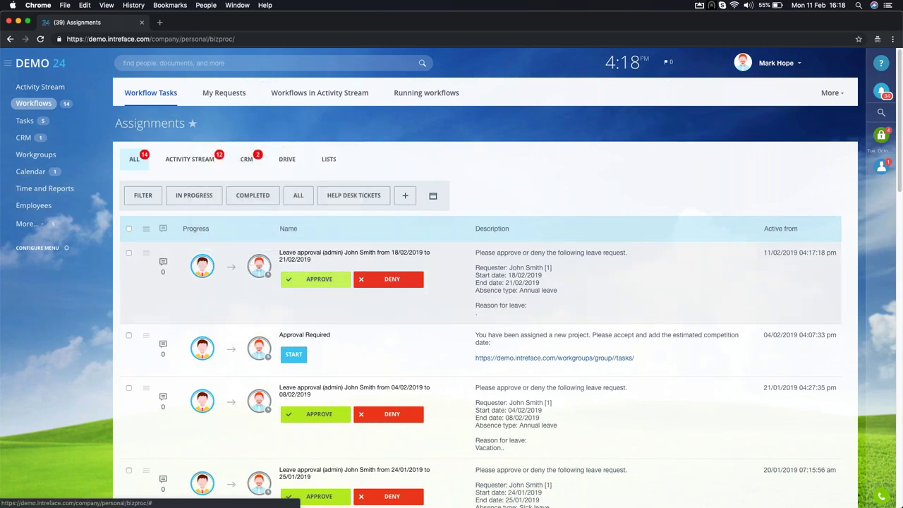
pyautogui.click(315, 284)
# Deny the older pending leave requests in Assignments, from the one starting 04/02/2019 down to the one starting 14/12/2018.
pyautogui.scroll(3, 317, 285)
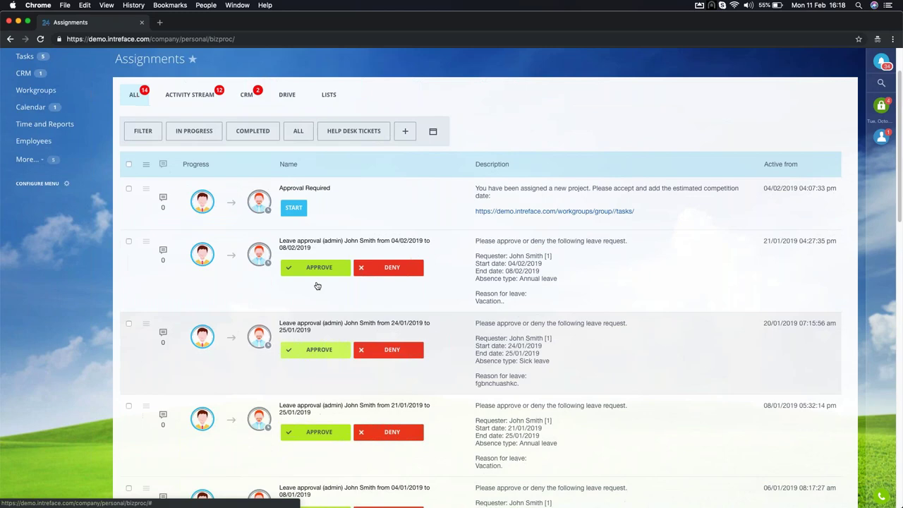
pyautogui.click(380, 307)
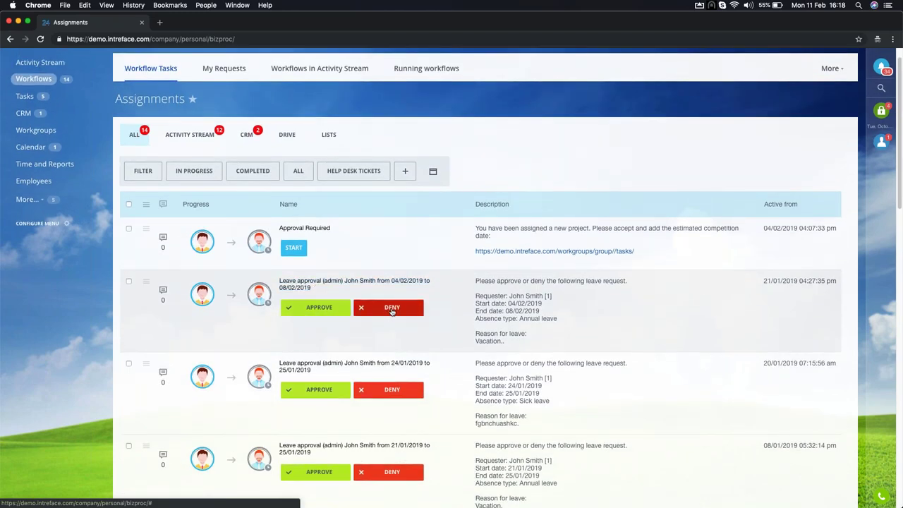
pyautogui.click(390, 195)
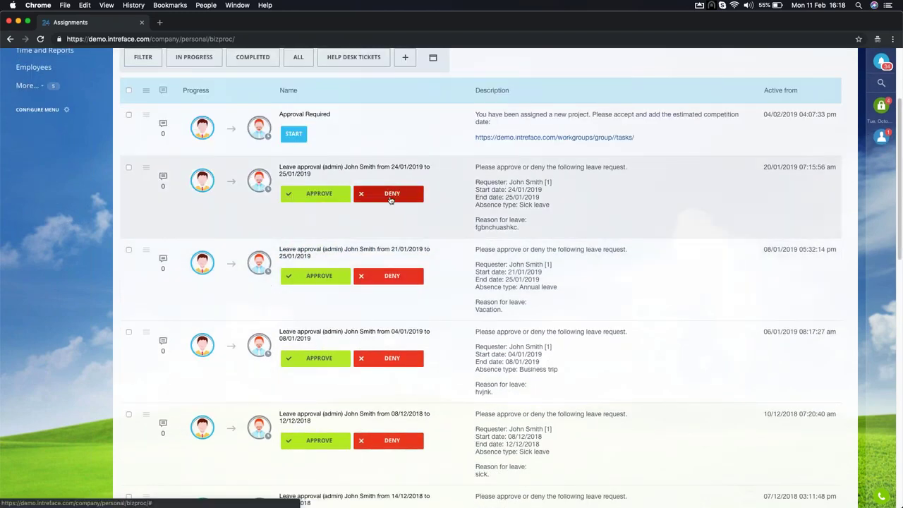
pyautogui.click(390, 196)
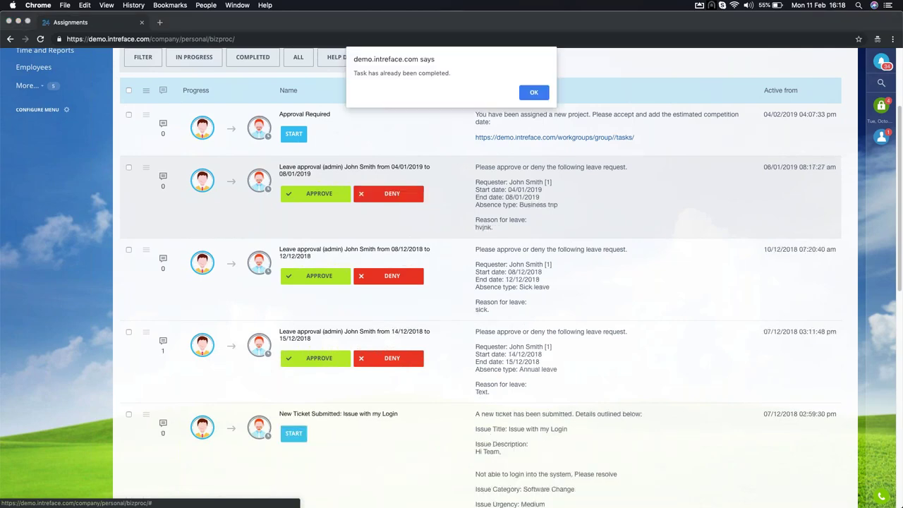
pyautogui.click(534, 92)
pyautogui.click(391, 195)
pyautogui.click(392, 196)
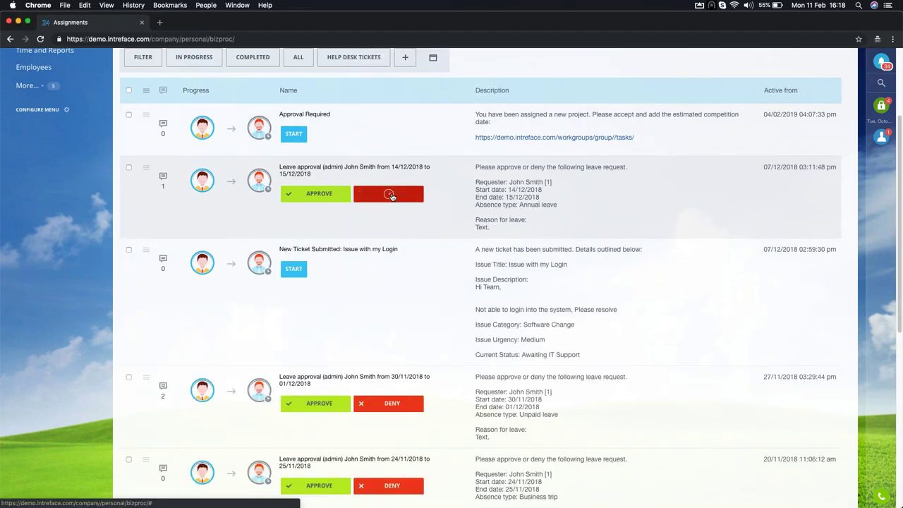
pyautogui.scroll(4, 451, 283)
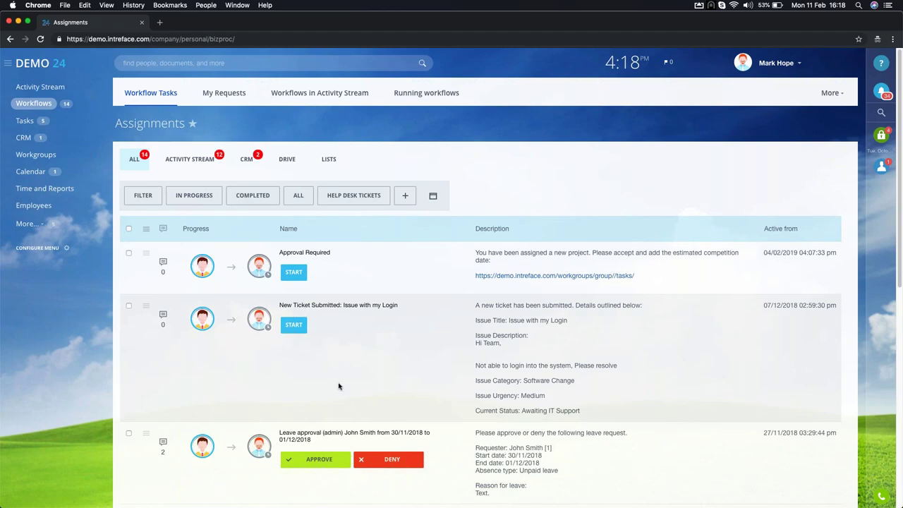
pyautogui.scroll(-3, 332, 374)
pyautogui.scroll(3, 324, 391)
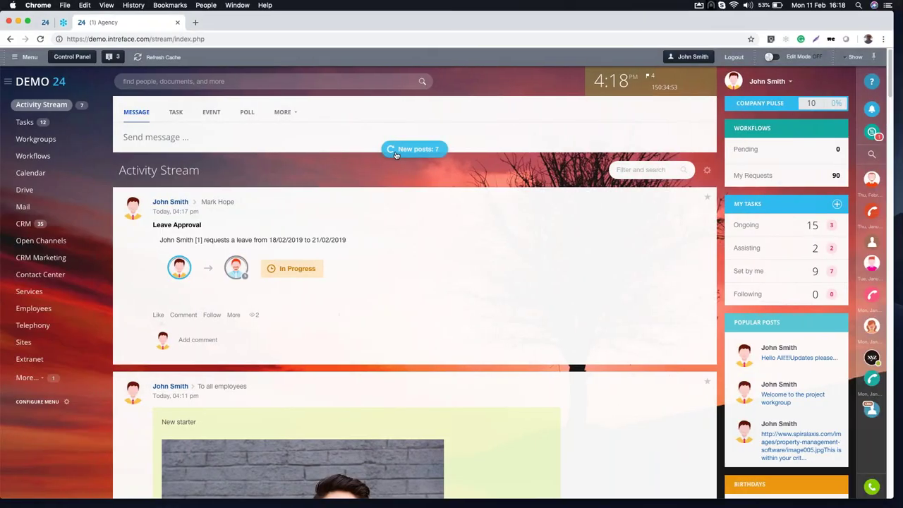
# Load the new posts in the requester's Activity Stream, reload the page and review the status of each Leave Approval request.
pyautogui.click(408, 150)
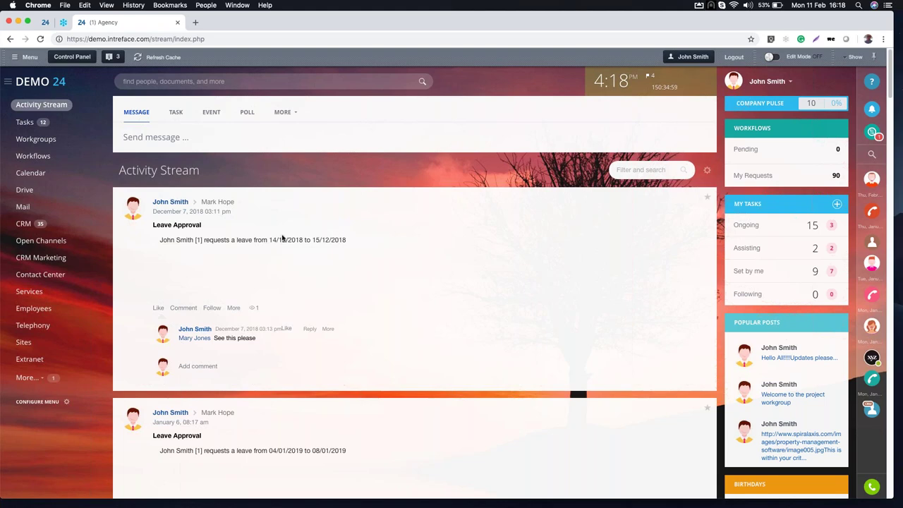
pyautogui.click(39, 39)
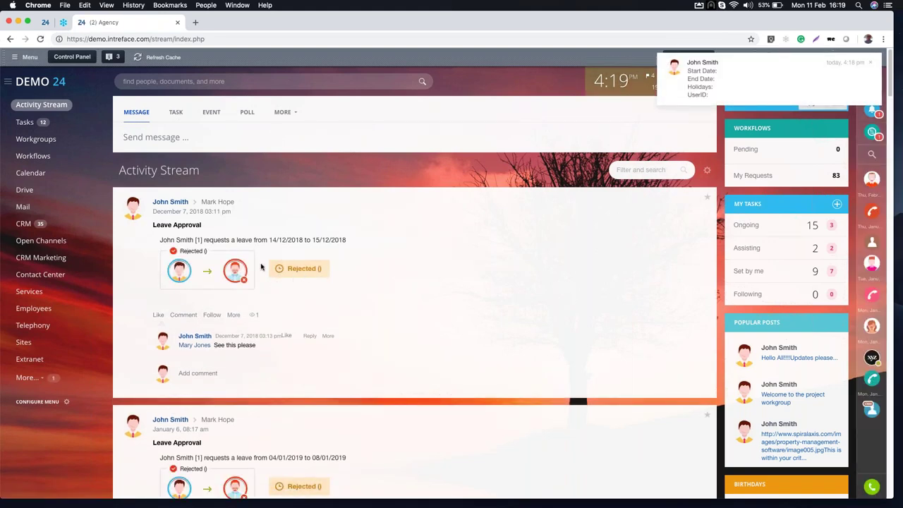
pyautogui.scroll(-3, 319, 308)
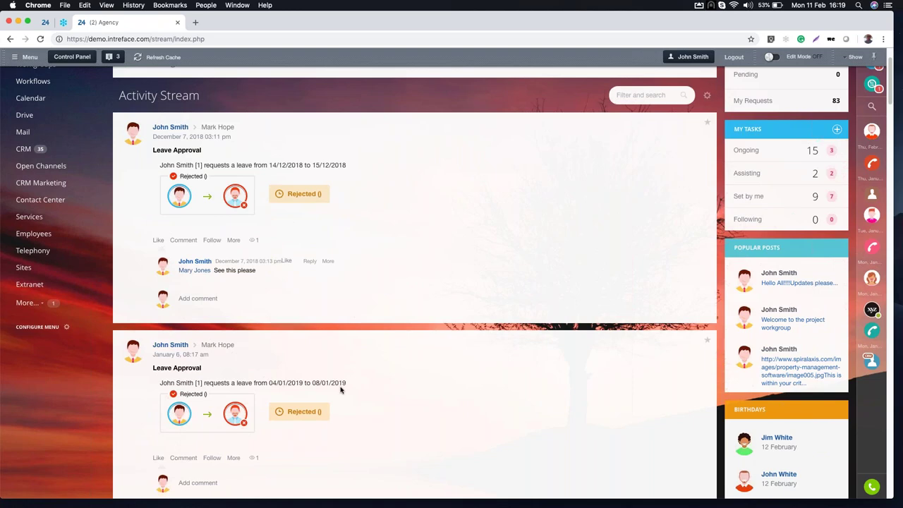
pyautogui.scroll(-10, 342, 388)
pyautogui.scroll(-15, 415, 282)
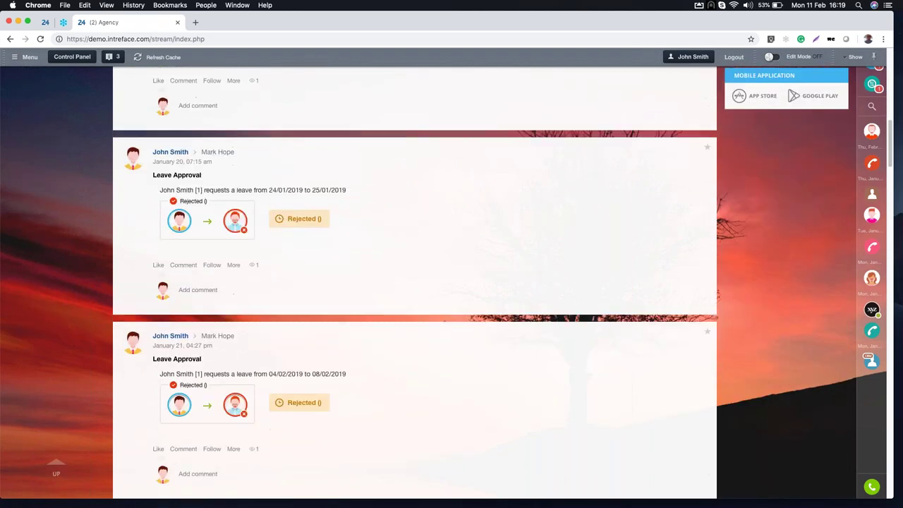
pyautogui.scroll(5, 329, 317)
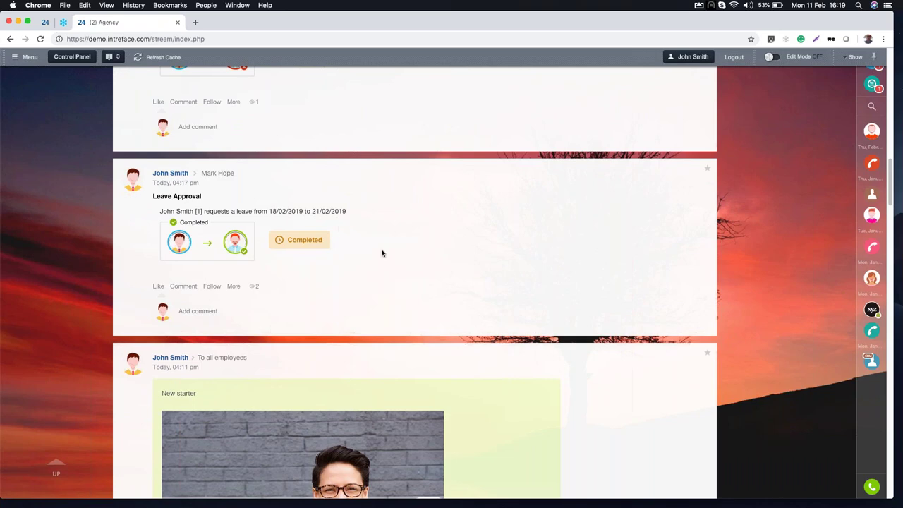
pyautogui.scroll(20, 382, 254)
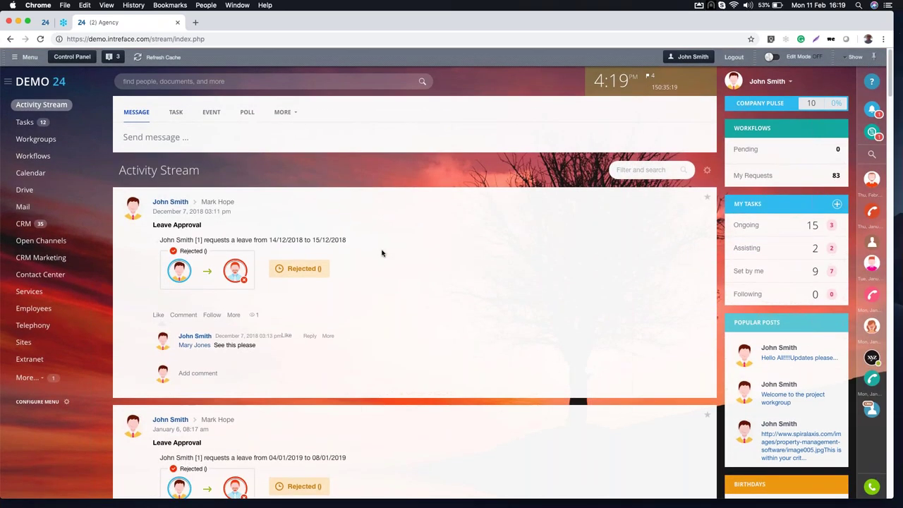
# Open the signed-in employee's own profile page.
pyautogui.click(773, 81)
pyautogui.click(736, 110)
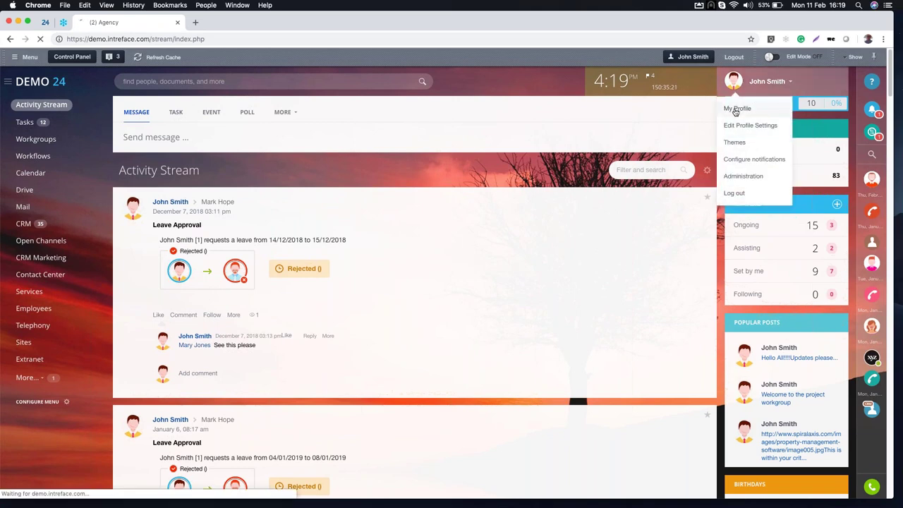
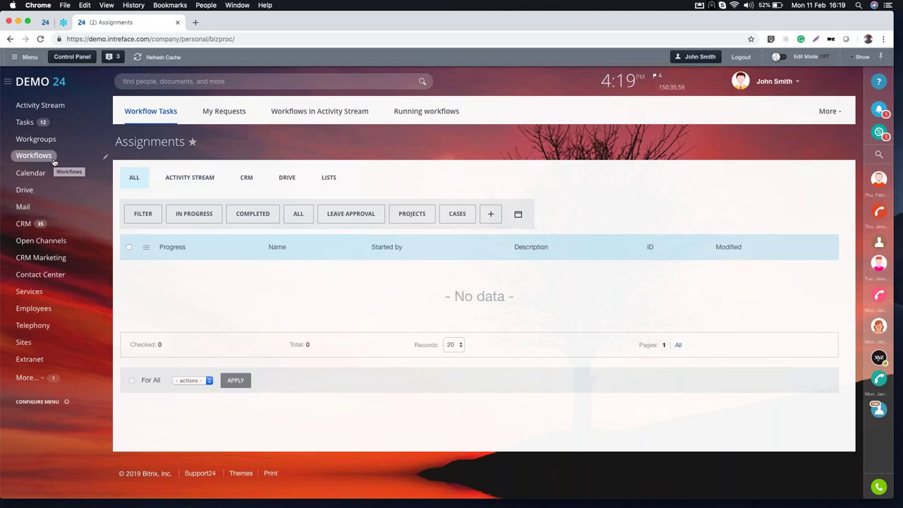
# Show the workflows available in the Activity Stream, check the Leave Approval entry in the Workflows Directory and return.
pyautogui.click(323, 113)
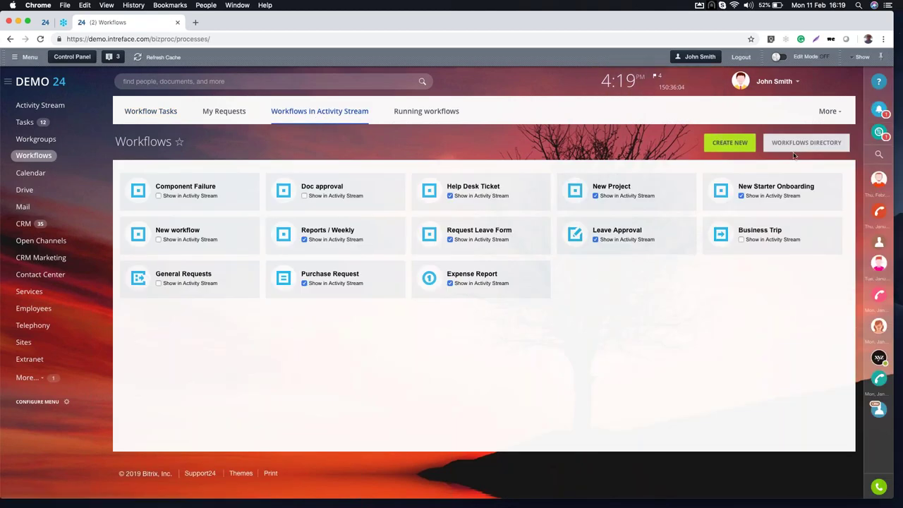
pyautogui.click(794, 145)
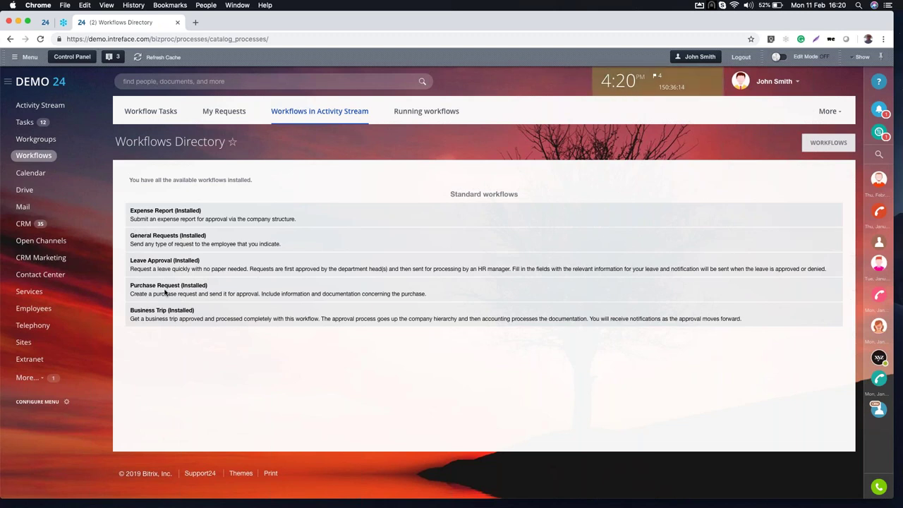
pyautogui.moveTo(131, 261); pyautogui.dragTo(187, 260)
pyautogui.click(176, 259)
pyautogui.click(819, 146)
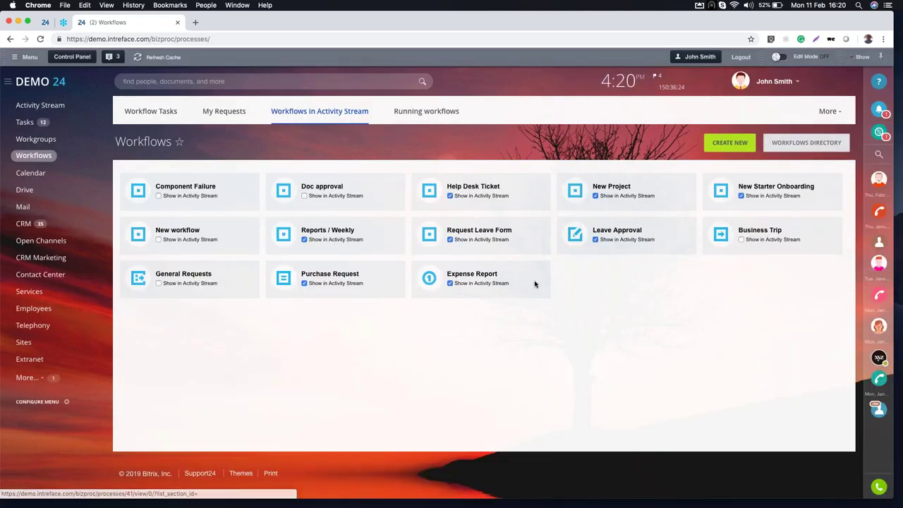
# Open the Leave Approval workflow and review the dates, absence types and approval status of its submitted requests.
pyautogui.click(621, 235)
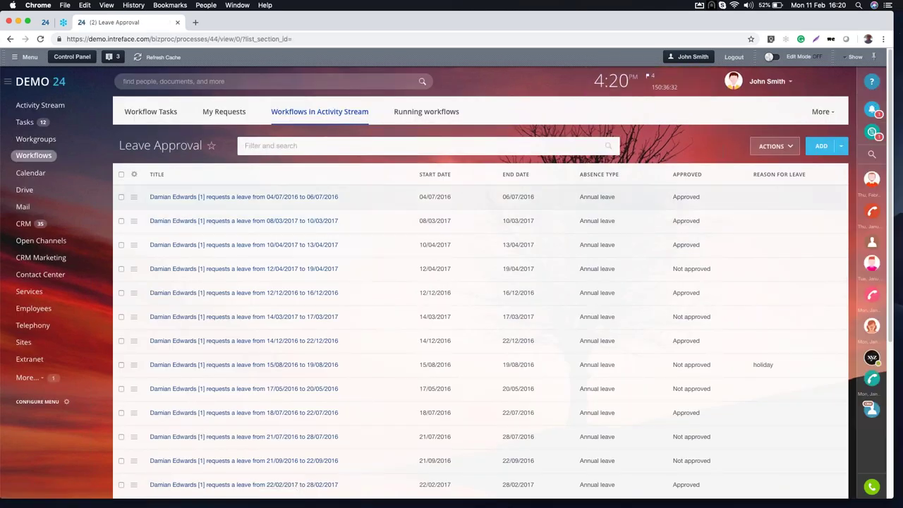
pyautogui.scroll(-3, 479, 216)
pyautogui.scroll(1, 479, 215)
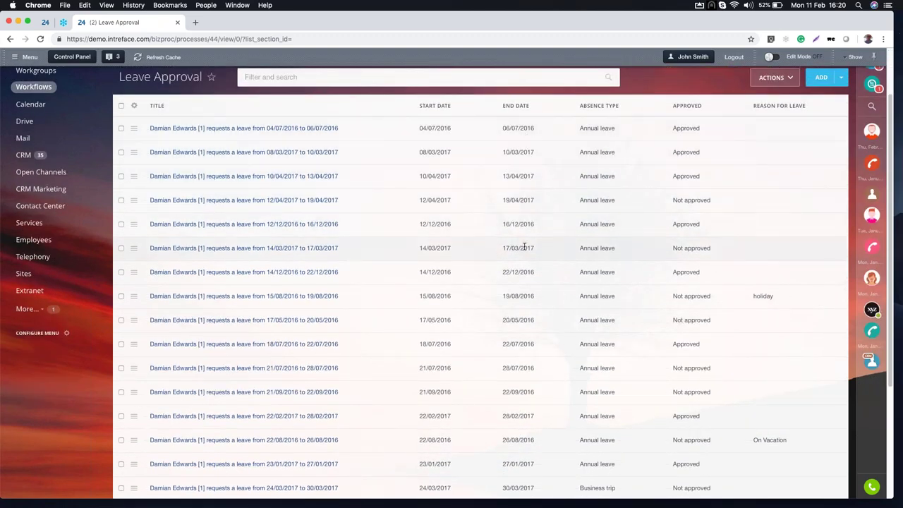
pyautogui.scroll(1, 635, 183)
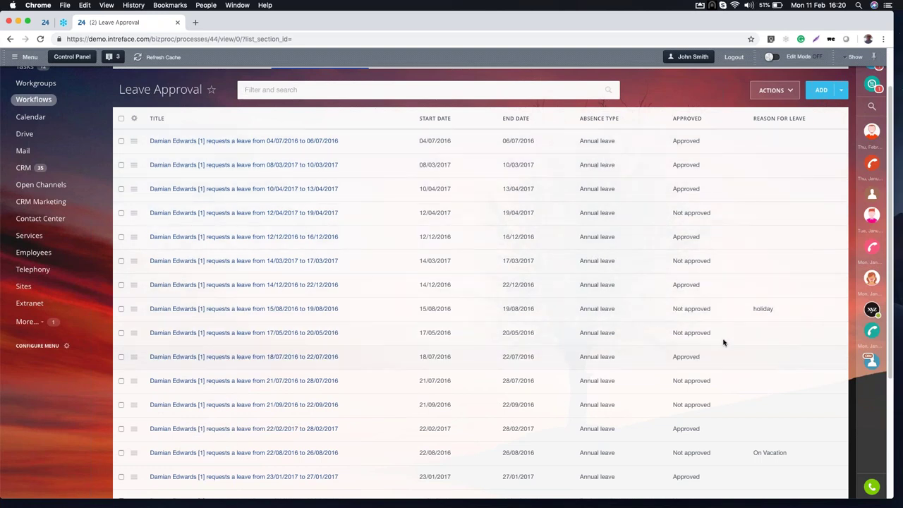
# View the fields configuration of the Leave Approval workflow and return to its list of requests.
pyautogui.click(769, 92)
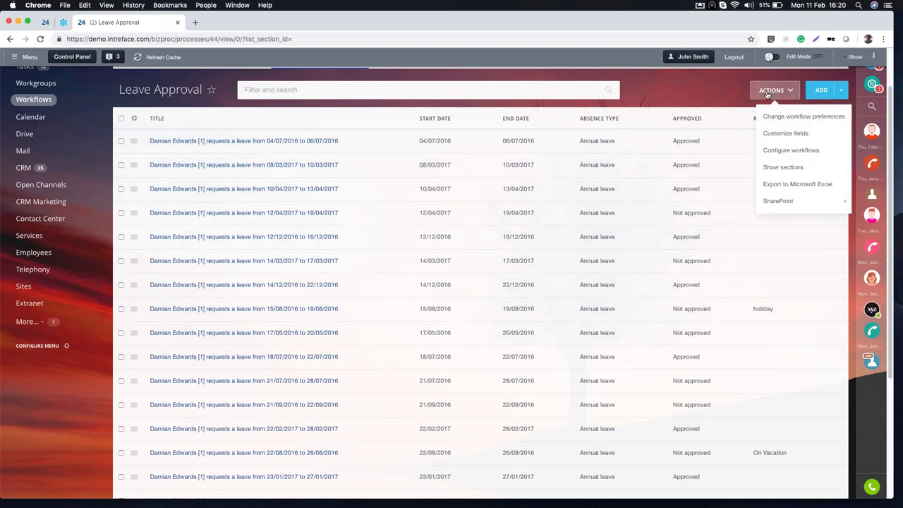
pyautogui.click(781, 135)
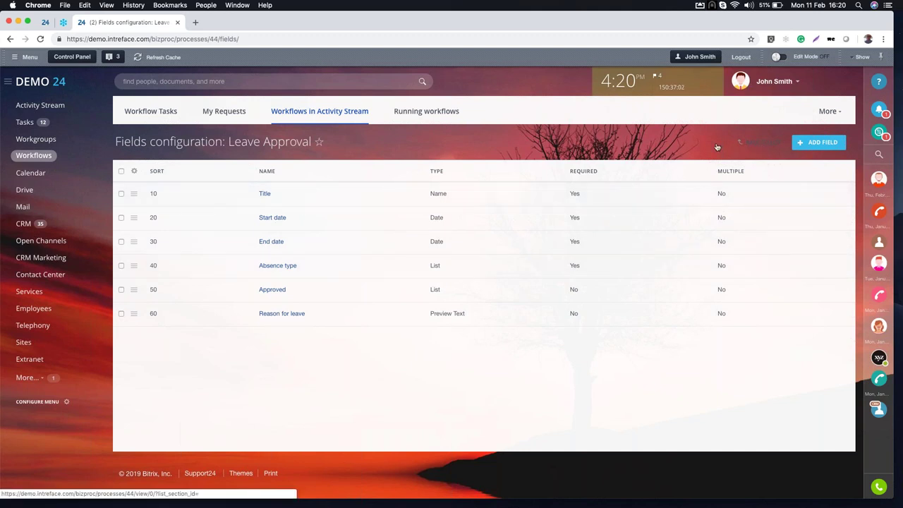
pyautogui.click(771, 145)
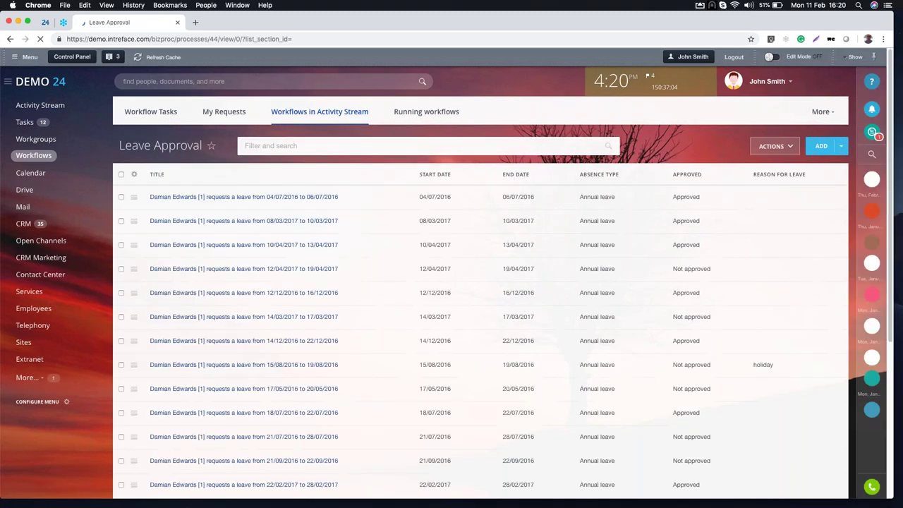
# Open the Leave Approval business process template for editing and examine its flow from the start through the approval branches.
pyautogui.click(771, 145)
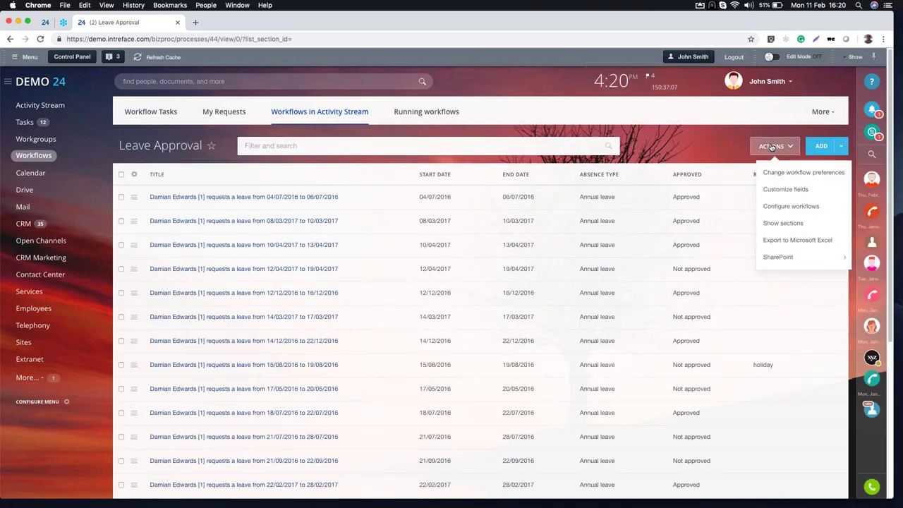
pyautogui.click(795, 211)
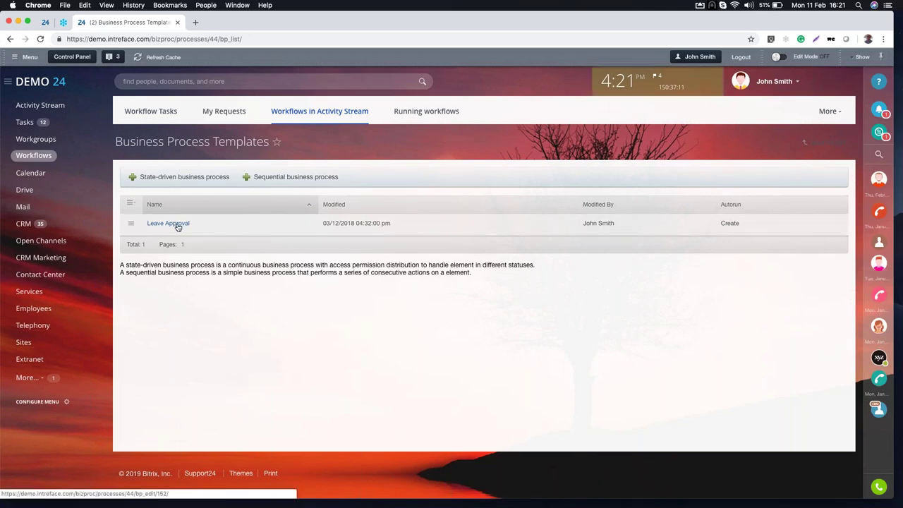
pyautogui.click(177, 225)
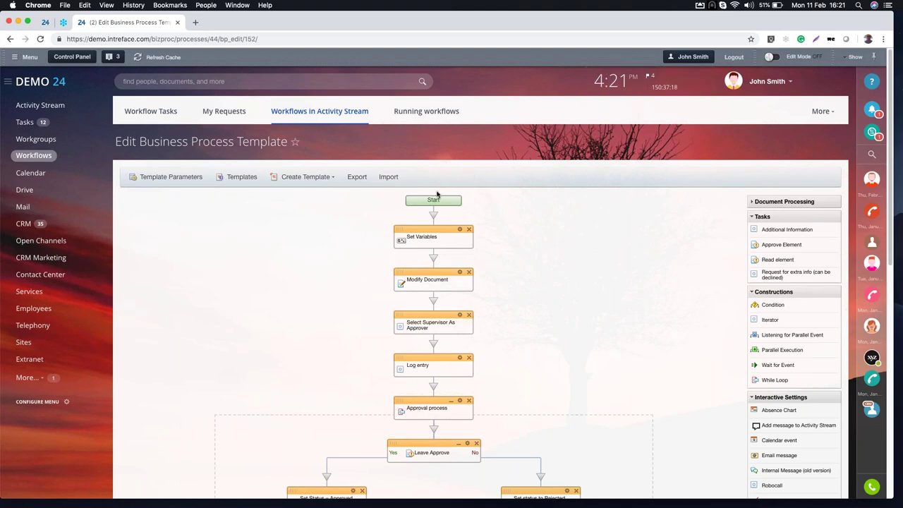
pyautogui.scroll(-1, 436, 206)
pyautogui.scroll(-5, 430, 196)
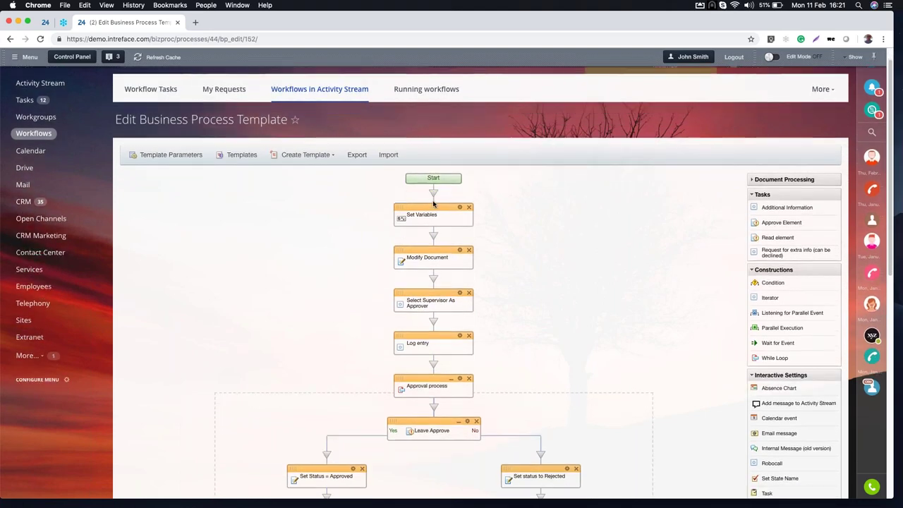
pyautogui.scroll(-5, 491, 237)
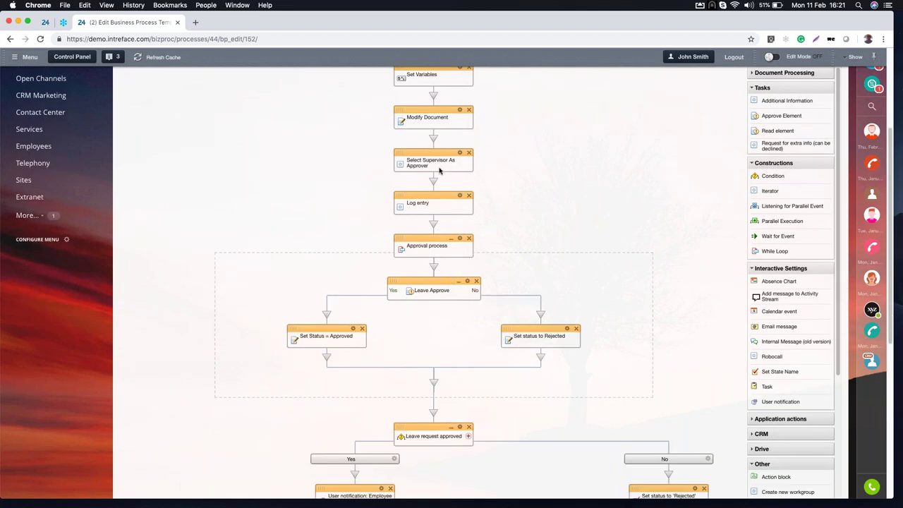
pyautogui.scroll(-1, 433, 213)
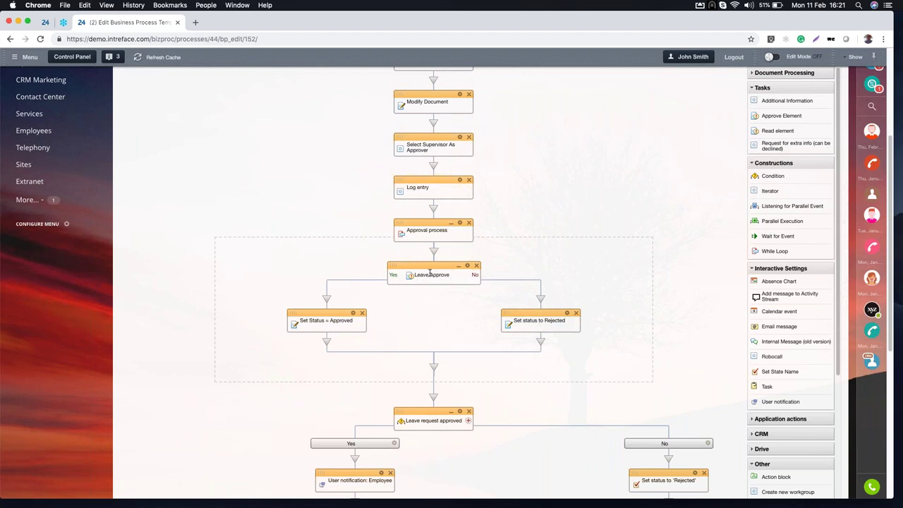
# Inspect the approving voters in the Leave Approve action's parameters, close them unchanged and look further down the flow.
pyautogui.click(468, 267)
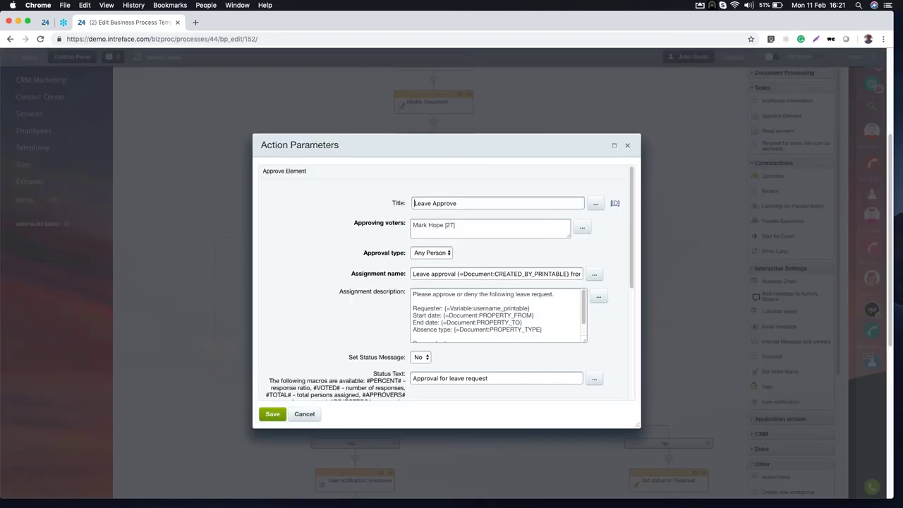
pyautogui.tripleClick(457, 230)
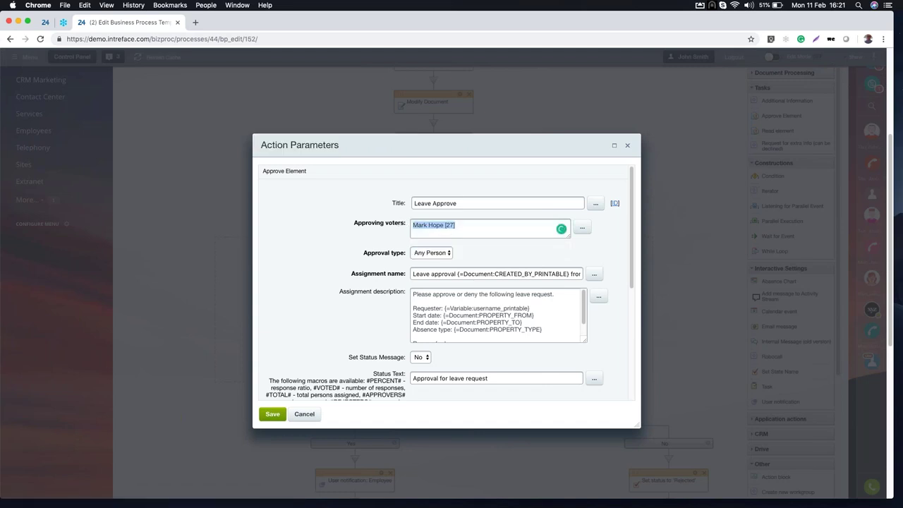
pyautogui.click(629, 147)
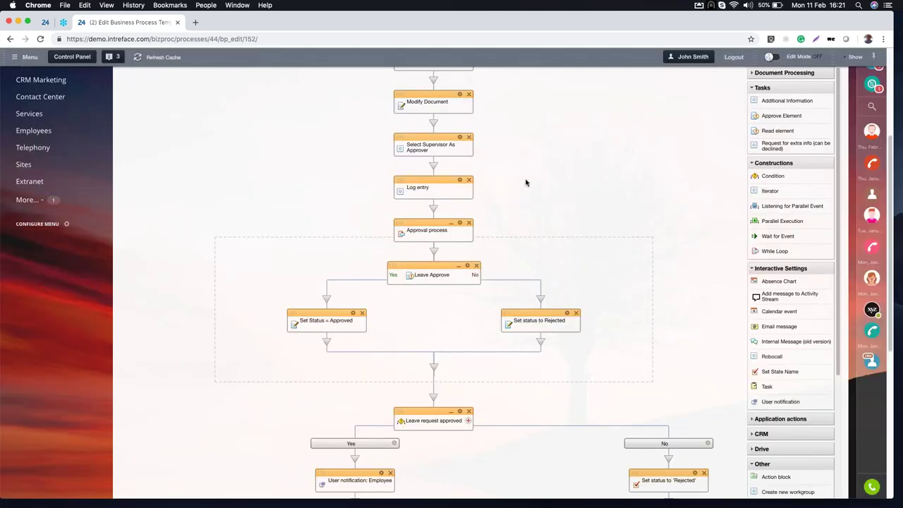
pyautogui.scroll(-1, 448, 248)
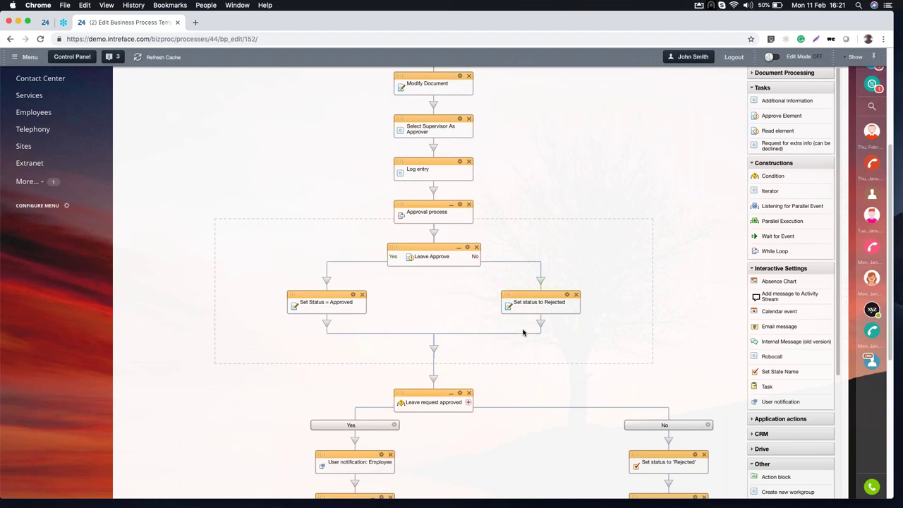
# Examine the approved and rejected branches down to the end, inspect the last User notification action's parameters and close them unchanged.
pyautogui.scroll(-8, 644, 329)
pyautogui.scroll(3, 639, 327)
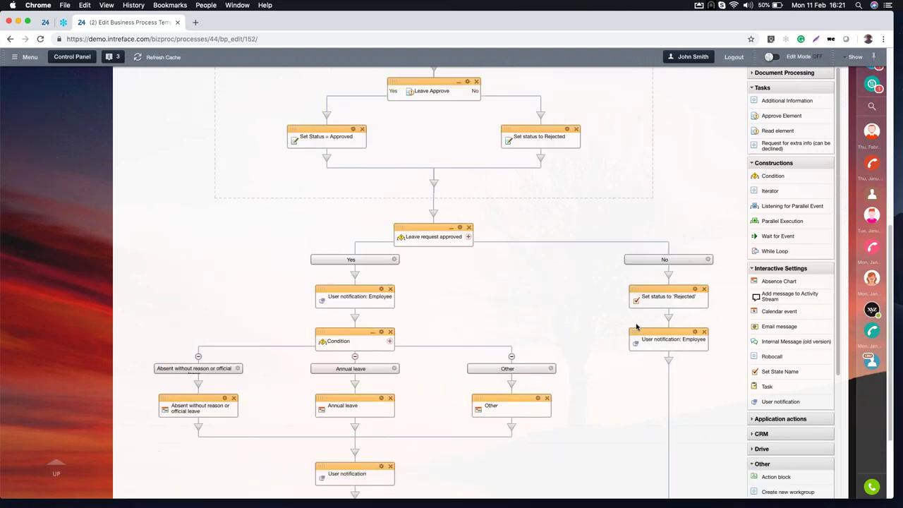
pyautogui.scroll(-1, 478, 258)
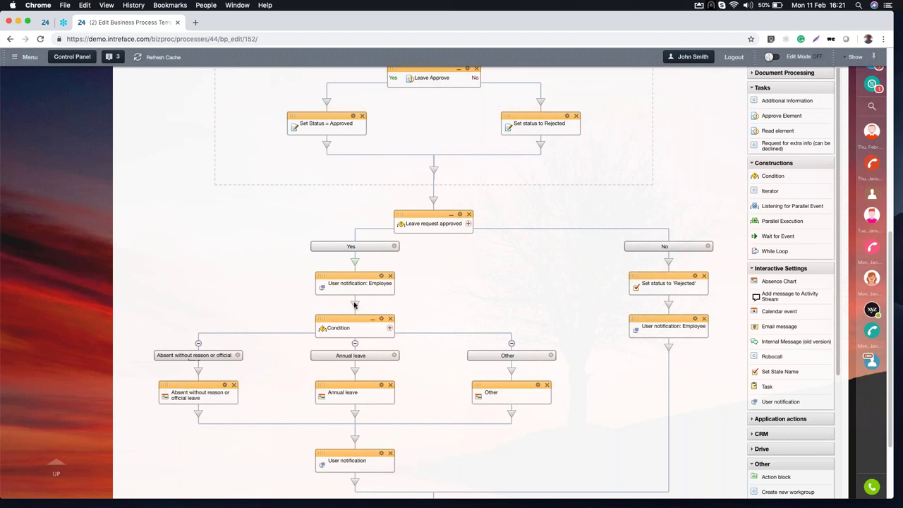
pyautogui.scroll(-3, 414, 429)
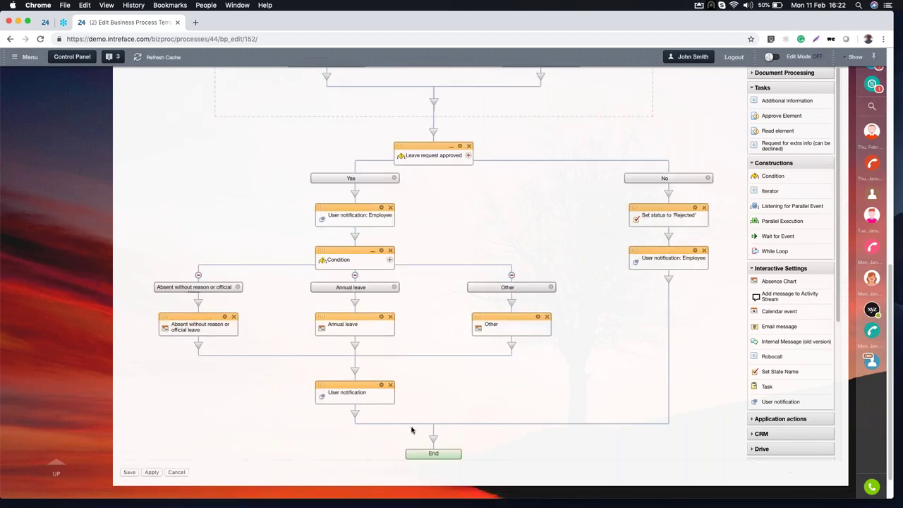
pyautogui.click(382, 384)
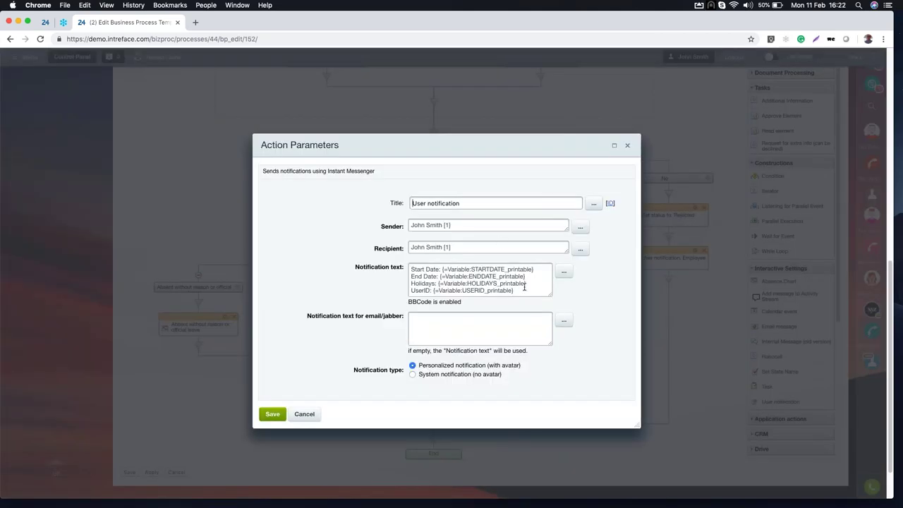
pyautogui.hotkey('ctrl', 'a')
pyautogui.click(522, 284)
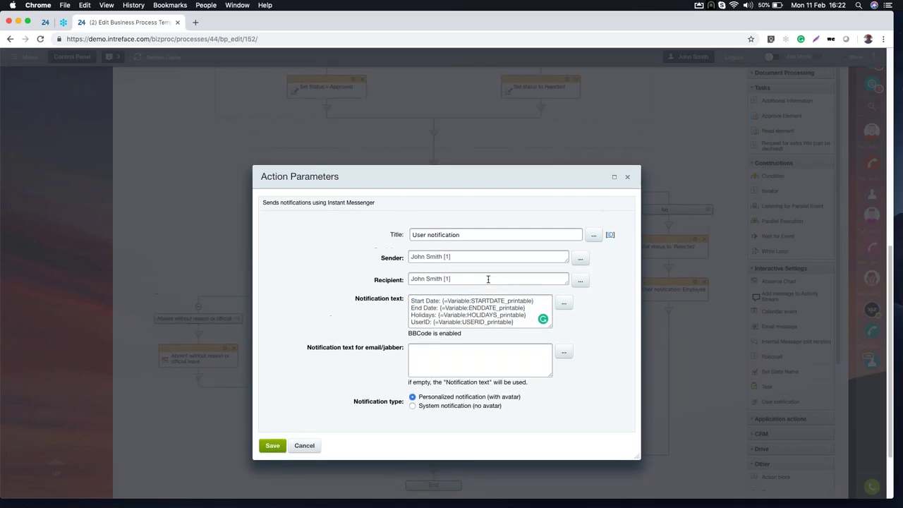
pyautogui.click(304, 414)
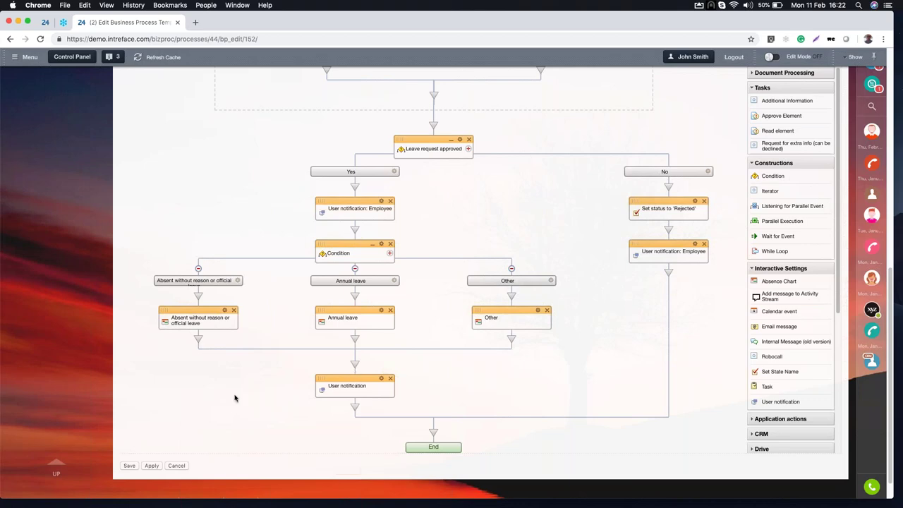
# Return to the Activity Stream and start a New Starter Onboarding workflow request.
pyautogui.scroll(10, 85, 253)
pyautogui.click(45, 106)
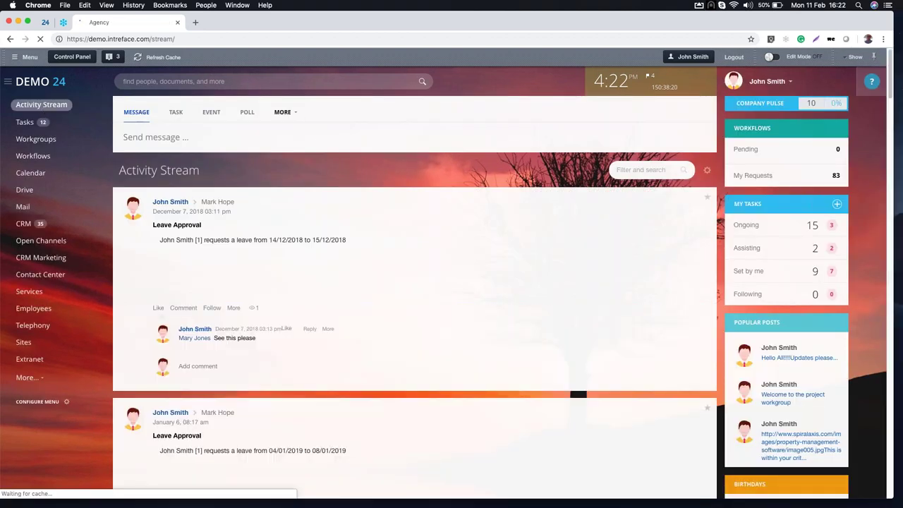
pyautogui.click(284, 113)
pyautogui.click(288, 182)
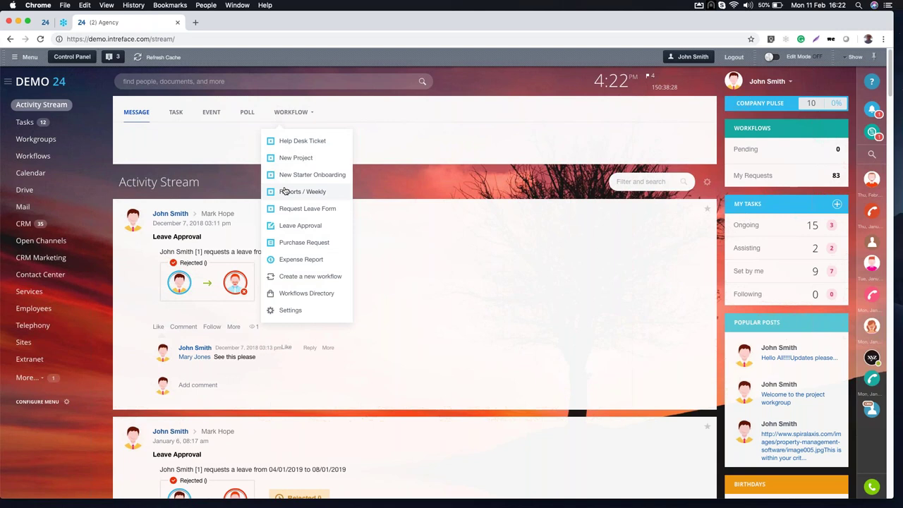
pyautogui.click(315, 174)
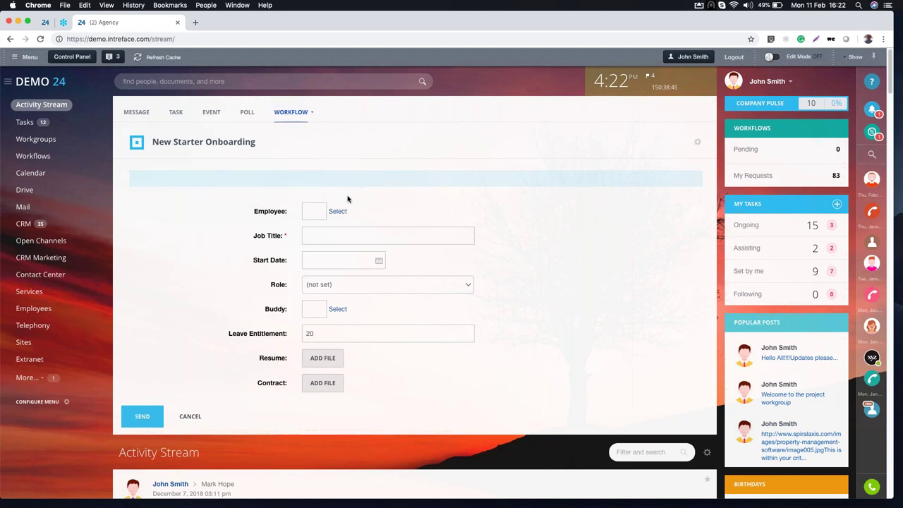
# Select the new employee, enter PR Manager as the job title and set the start date to 01/02/2019.
pyautogui.click(339, 213)
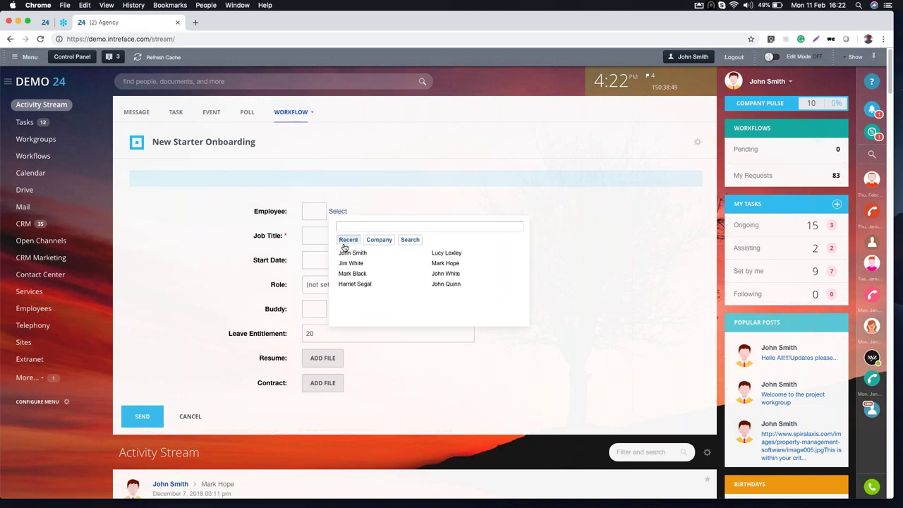
pyautogui.click(445, 252)
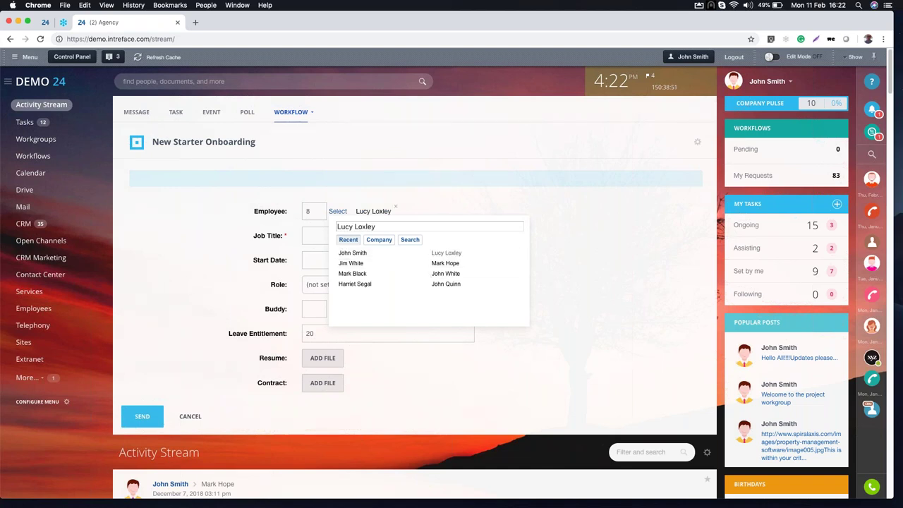
pyautogui.click(335, 235)
pyautogui.write('P')
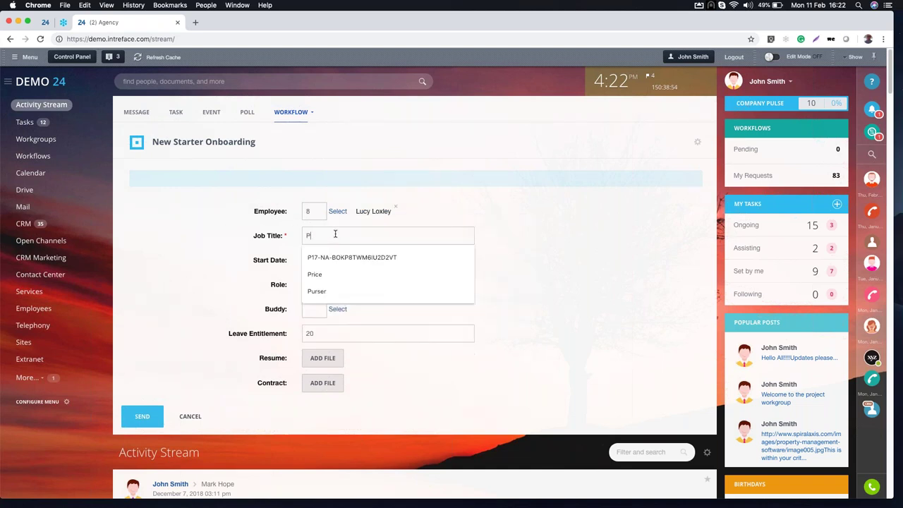
pyautogui.write('R Manager')
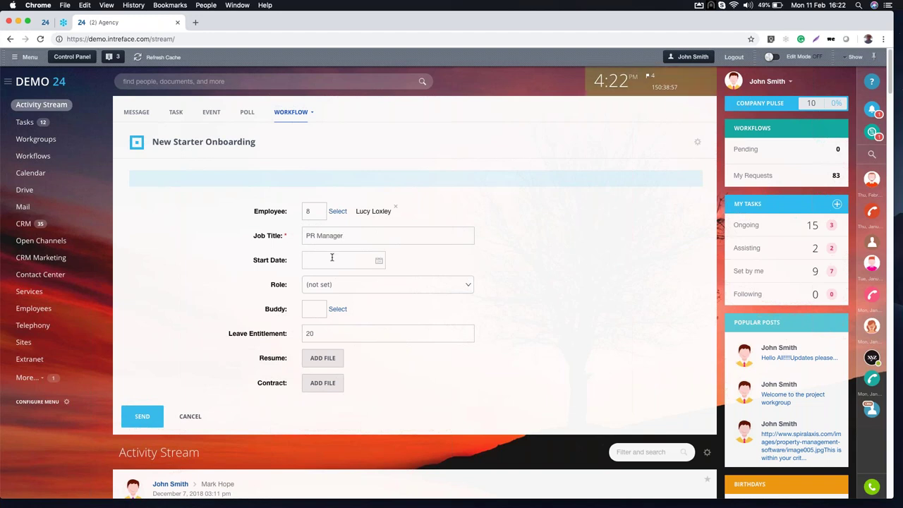
pyautogui.click(378, 261)
pyautogui.click(435, 299)
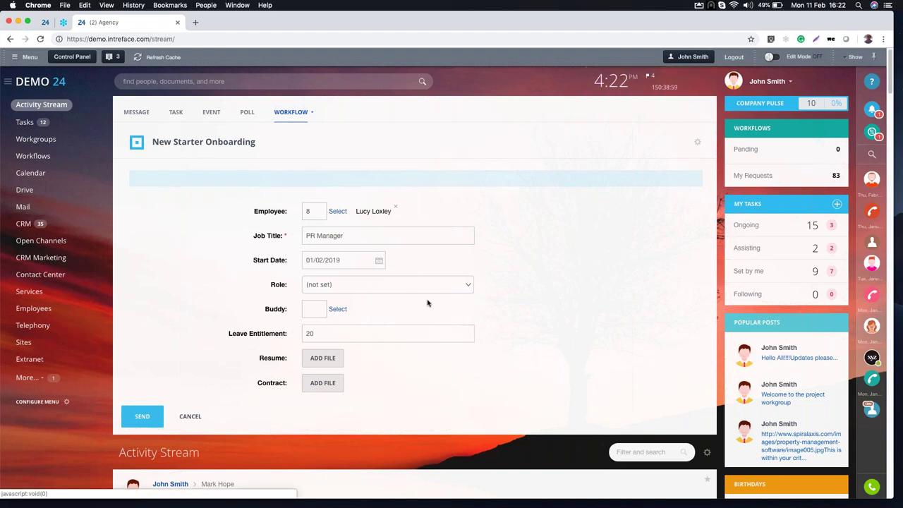
# Set the role to Manager, select a colleague as the buddy and send the onboarding request.
pyautogui.click(355, 285)
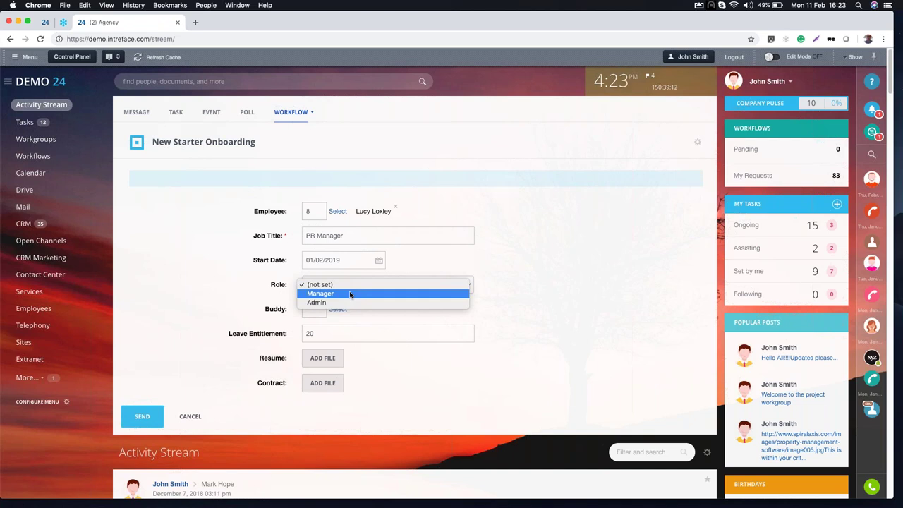
pyautogui.click(349, 292)
pyautogui.click(338, 310)
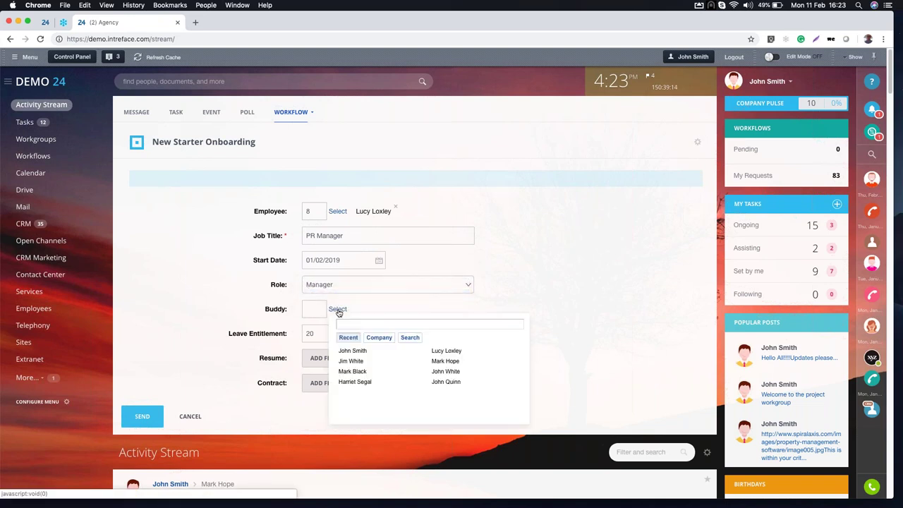
pyautogui.click(441, 361)
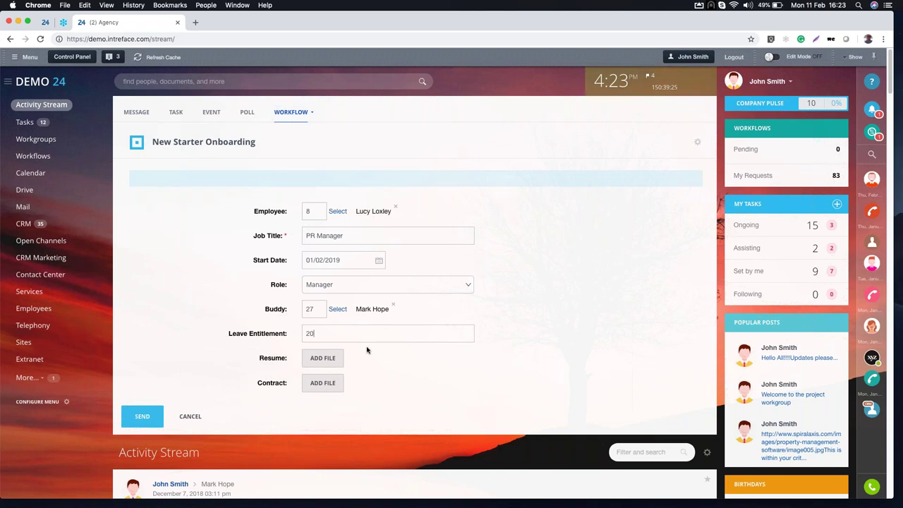
pyautogui.scroll(-1, 367, 350)
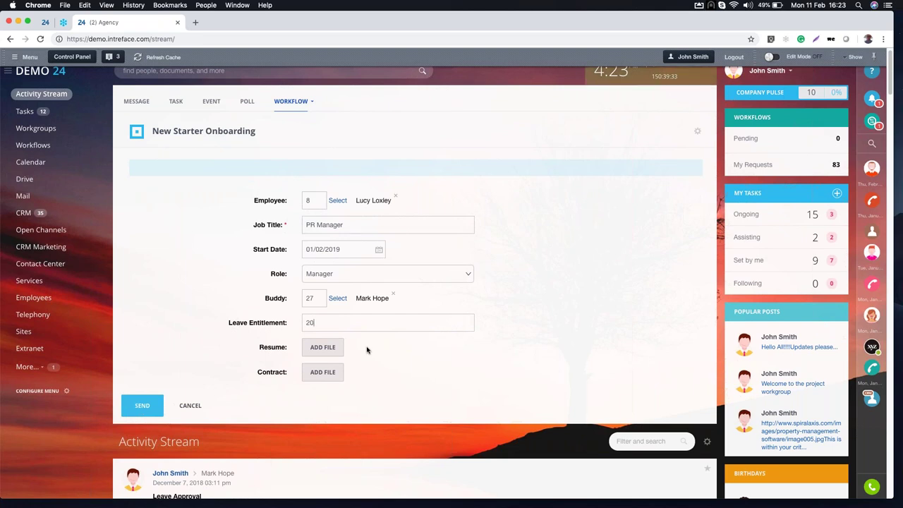
pyautogui.click(149, 406)
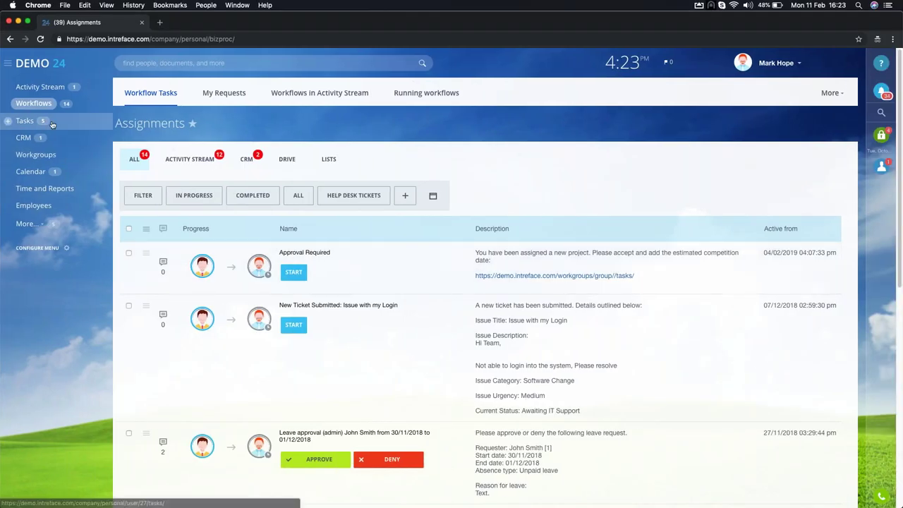
# In the buddy's account, open the New Starter Onboarding task from the Activity Stream and accept the buddy request.
pyautogui.click(41, 86)
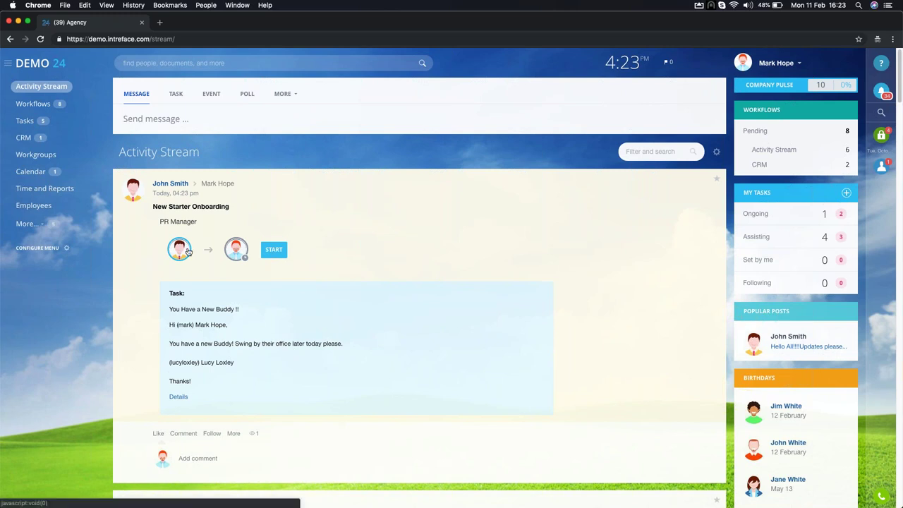
pyautogui.click(275, 251)
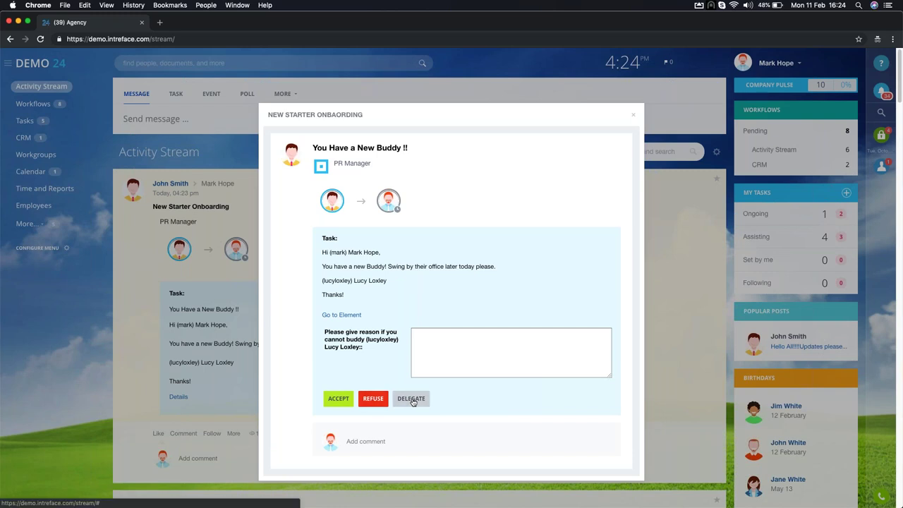
pyautogui.click(340, 400)
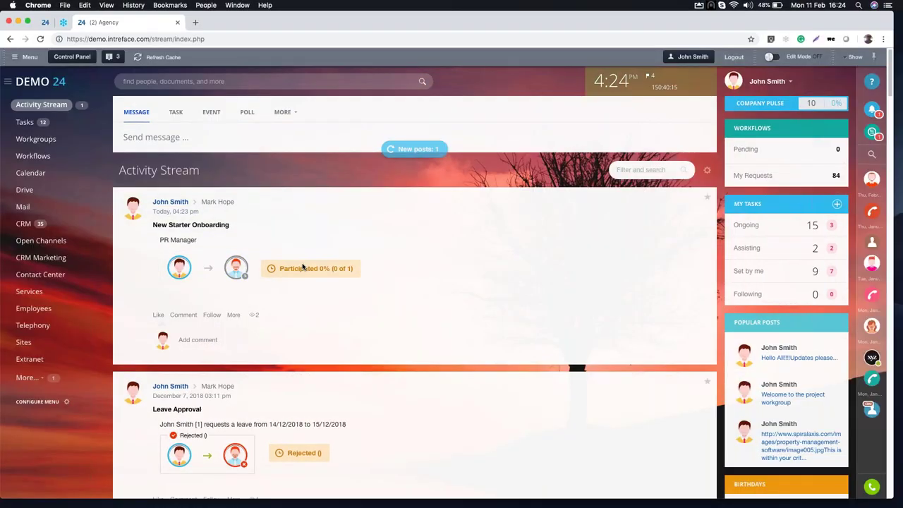
# From the requester's Activity Stream, open the Workflows Directory and go on to the overview of all workflows.
pyautogui.click(288, 114)
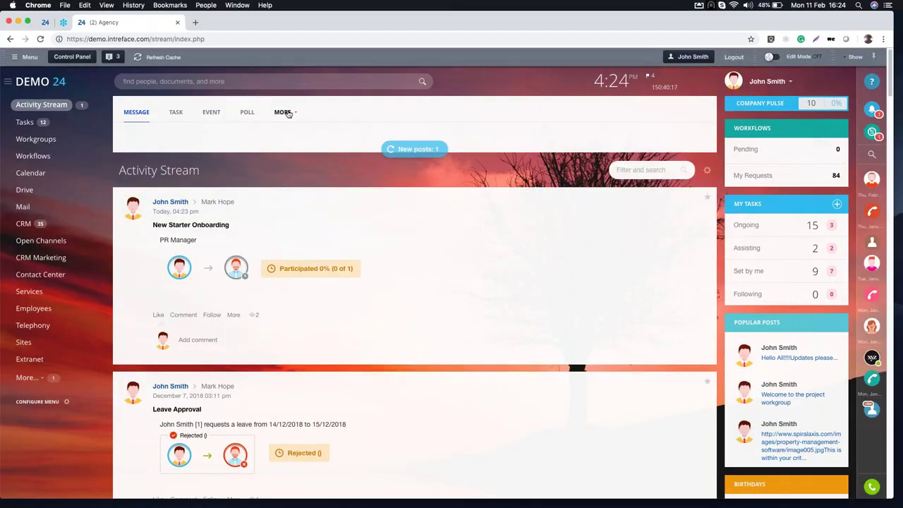
pyautogui.click(288, 114)
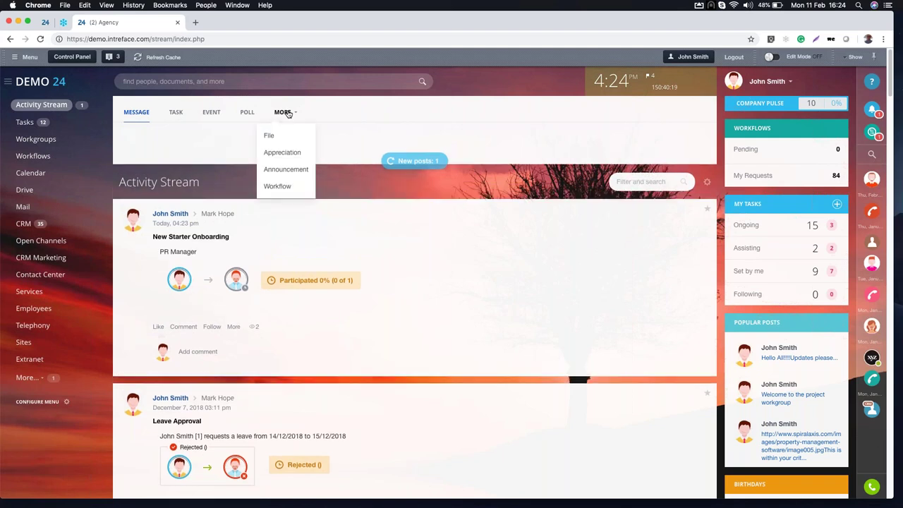
pyautogui.click(274, 186)
pyautogui.click(303, 177)
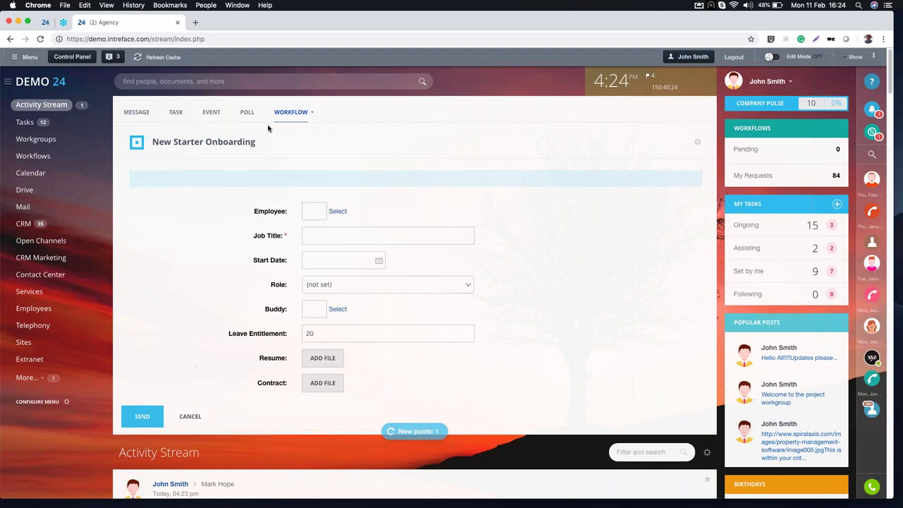
pyautogui.click(290, 113)
pyautogui.click(274, 185)
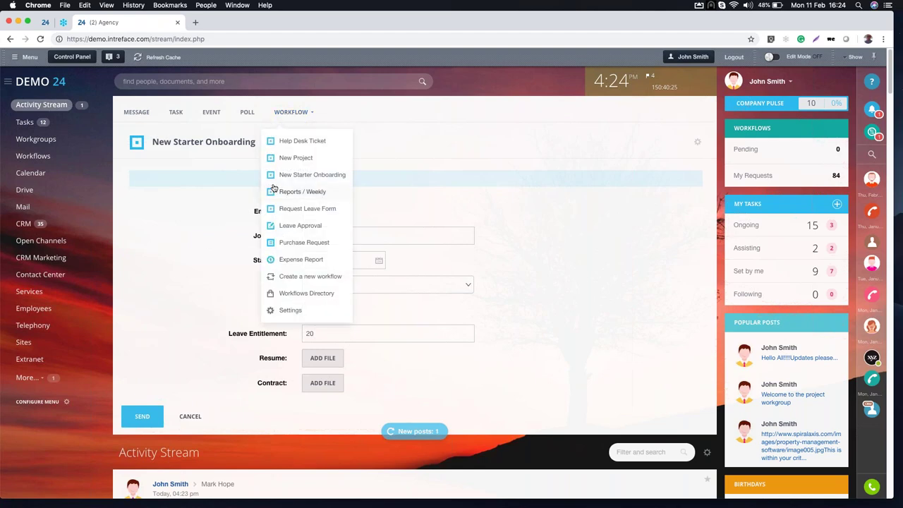
pyautogui.click(293, 297)
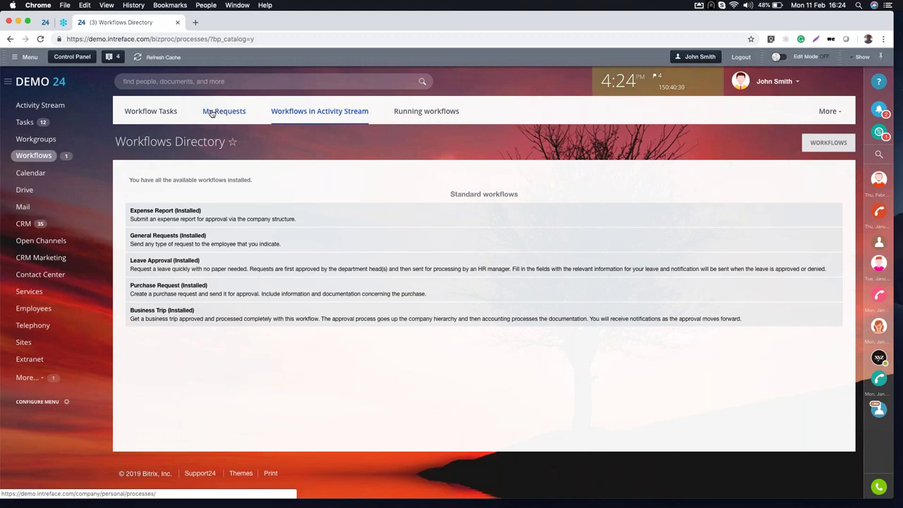
pyautogui.click(828, 150)
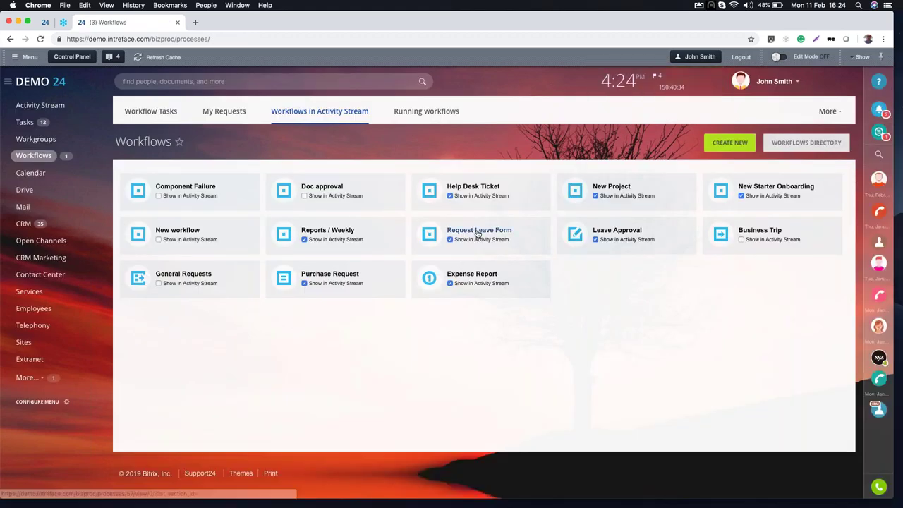
# Open the New Starter Onboarding business process template for editing and examine its flow through the Manager and Admin branches.
pyautogui.click(771, 188)
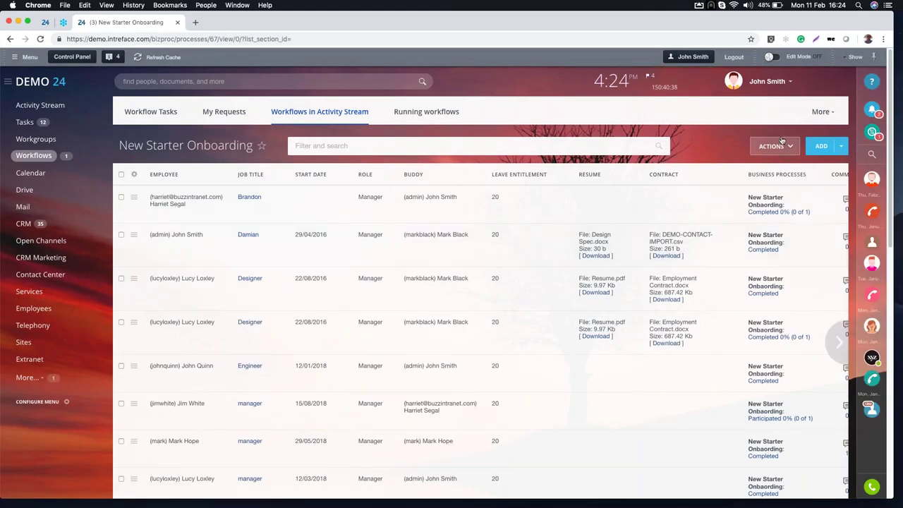
pyautogui.click(776, 144)
pyautogui.click(788, 209)
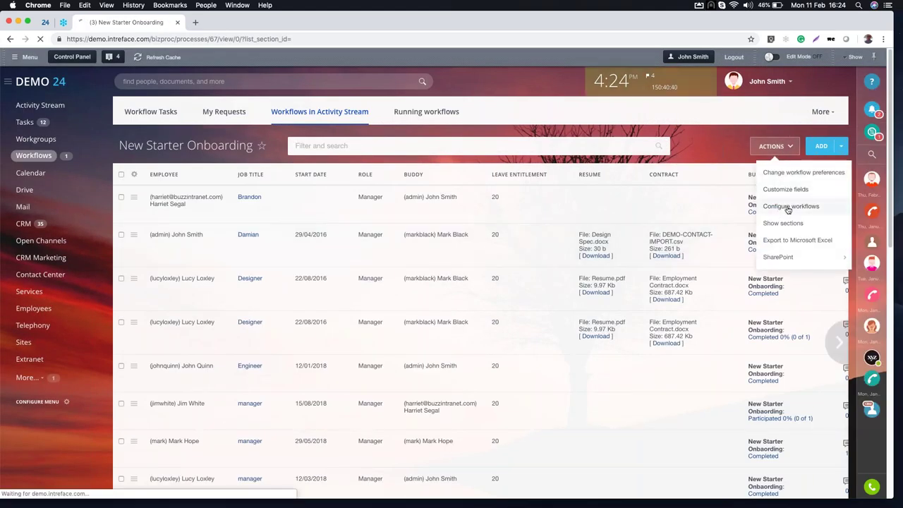
pyautogui.click(182, 223)
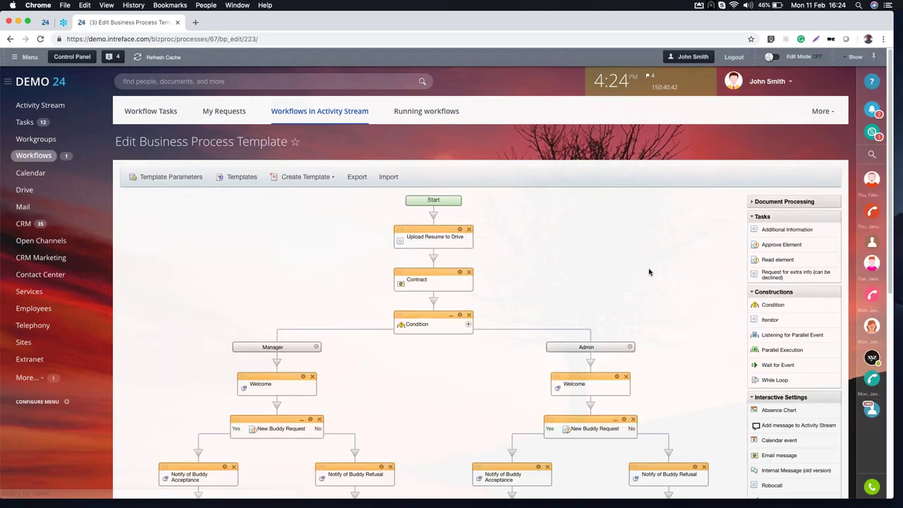
pyautogui.scroll(-3, 649, 271)
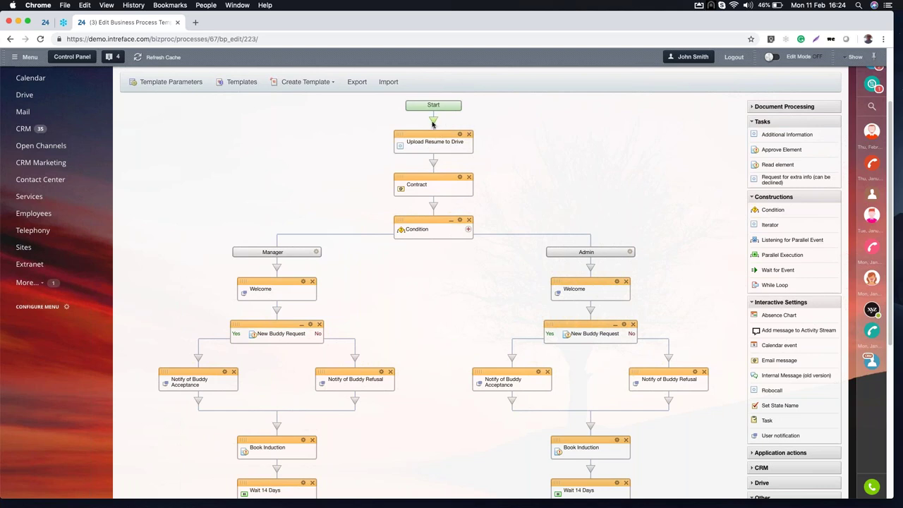
pyautogui.scroll(-2, 681, 225)
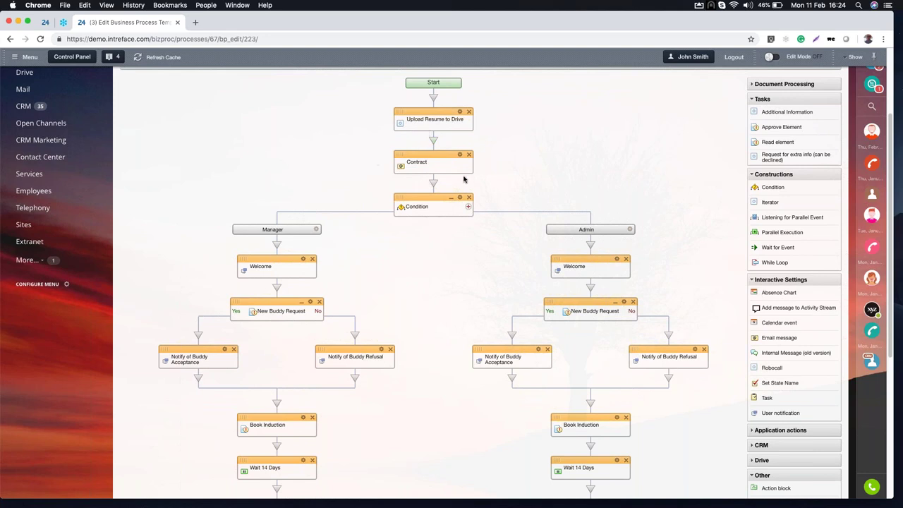
pyautogui.scroll(-4, 707, 232)
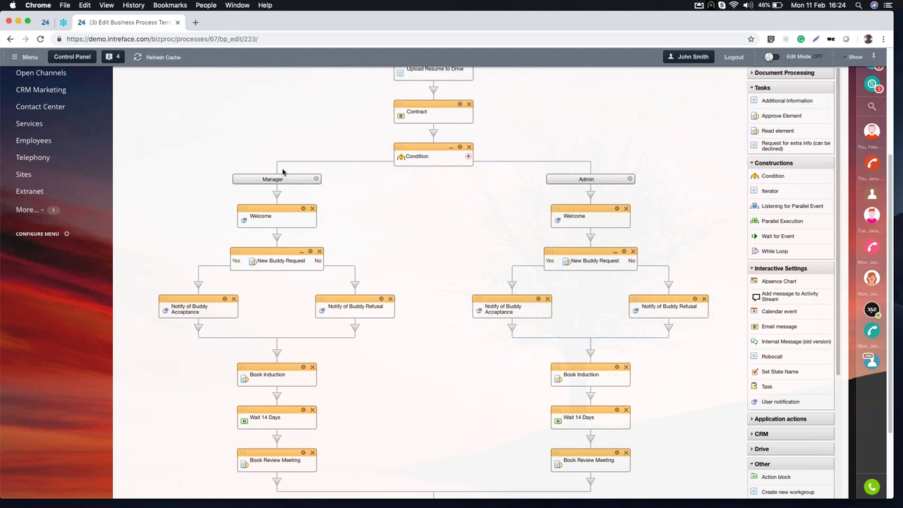
pyautogui.scroll(-1, 671, 212)
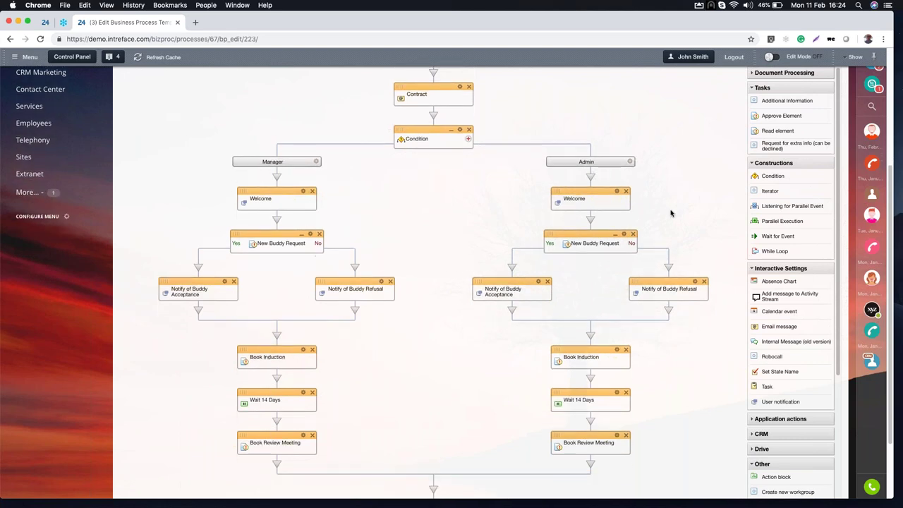
# Add a Calendar event and a Task below it after Book Review Meeting in the Manager branch of the template.
pyautogui.scroll(-2, 671, 214)
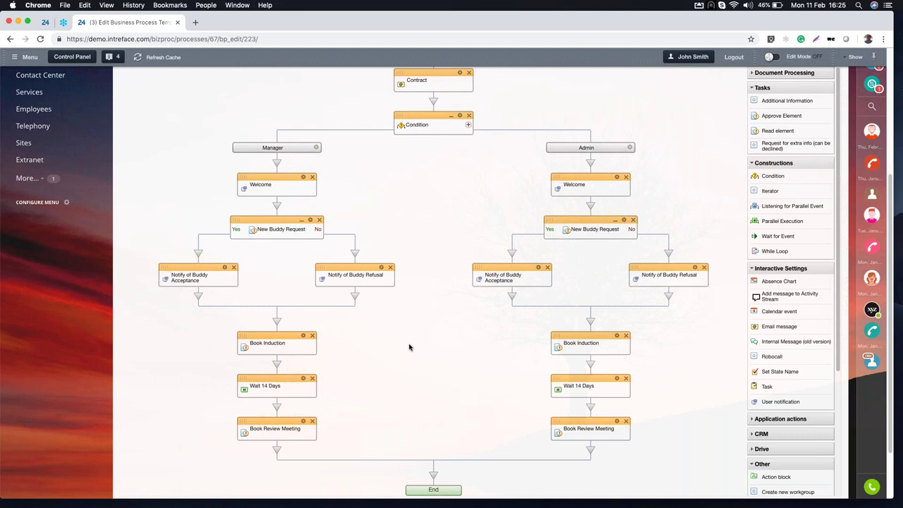
pyautogui.scroll(-2, 409, 347)
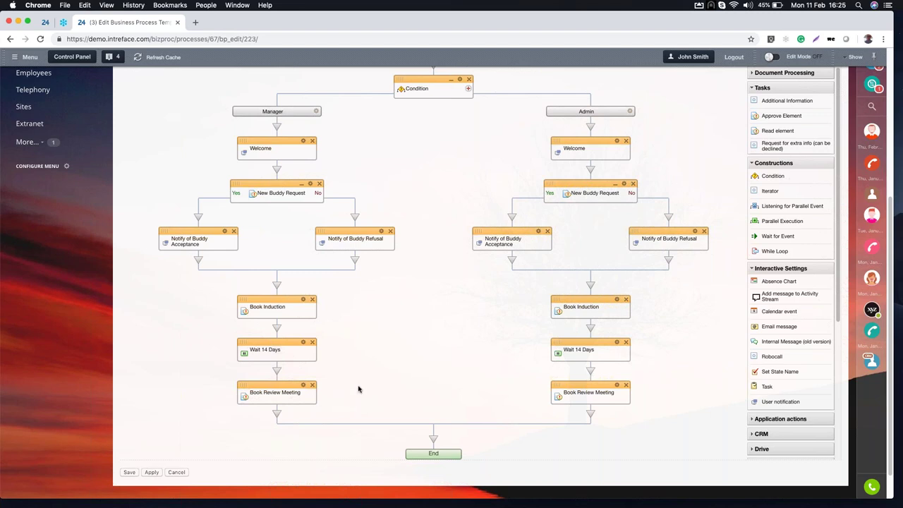
pyautogui.scroll(2, 393, 348)
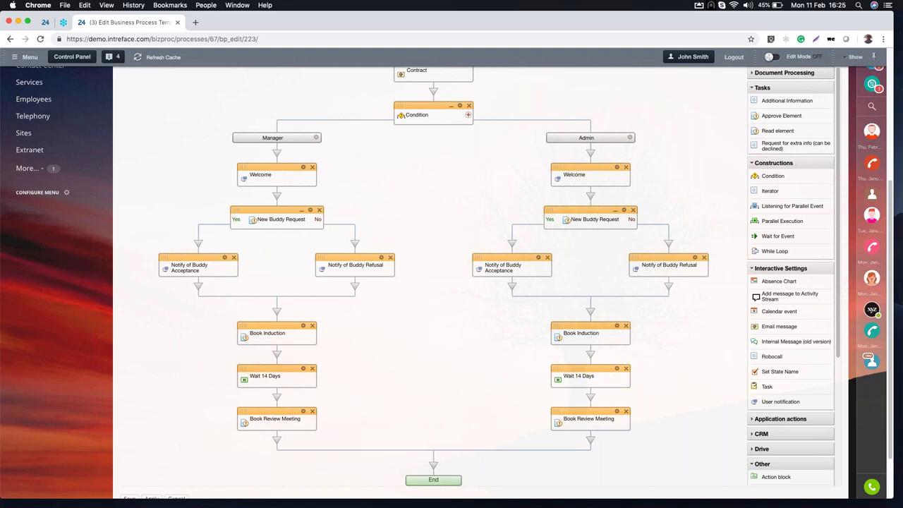
pyautogui.moveTo(777, 313); pyautogui.dragTo(278, 439)
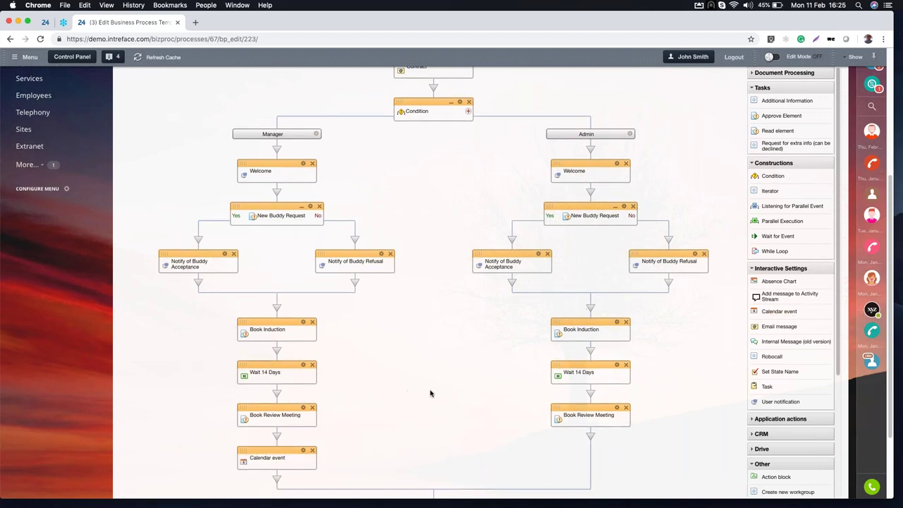
pyautogui.scroll(-2, 278, 437)
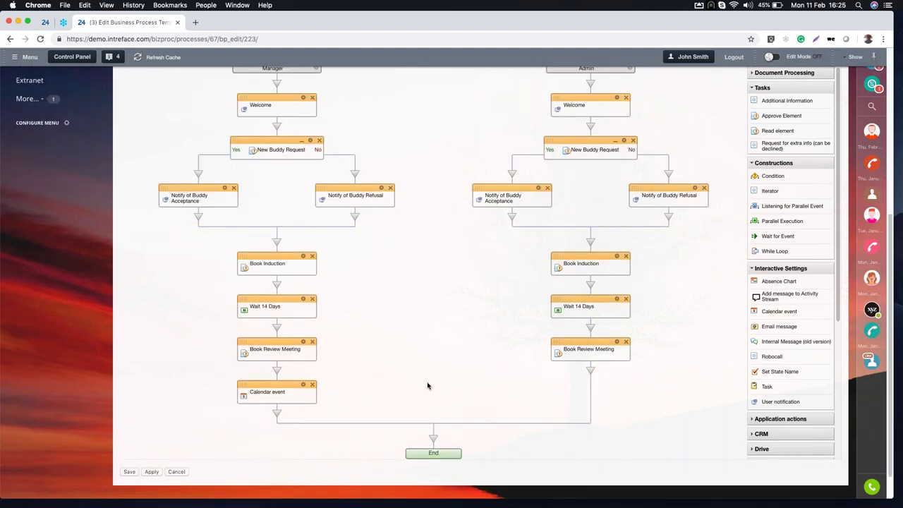
pyautogui.moveTo(765, 386); pyautogui.dragTo(275, 417)
pyautogui.scroll(-2, 430, 378)
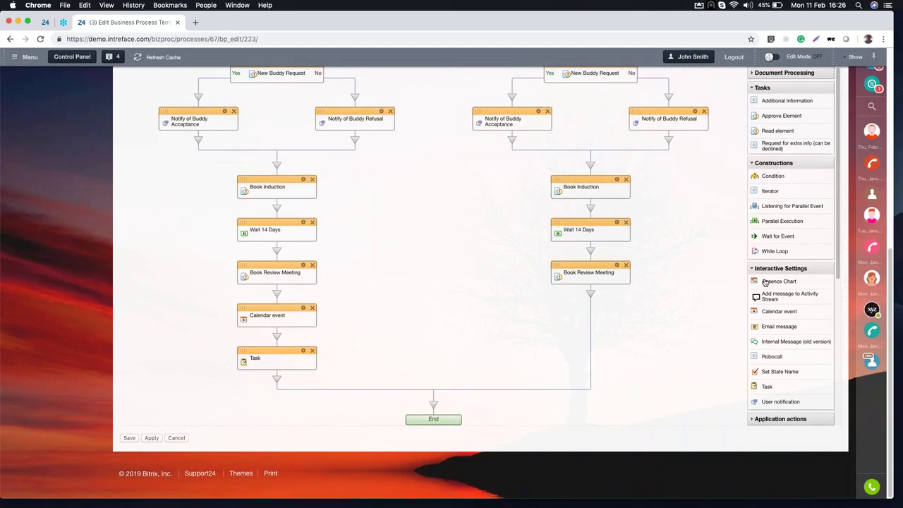
# Examine the edited onboarding template's flow from Start through the ends of the Manager and Admin branches.
pyautogui.scroll(1, 766, 282)
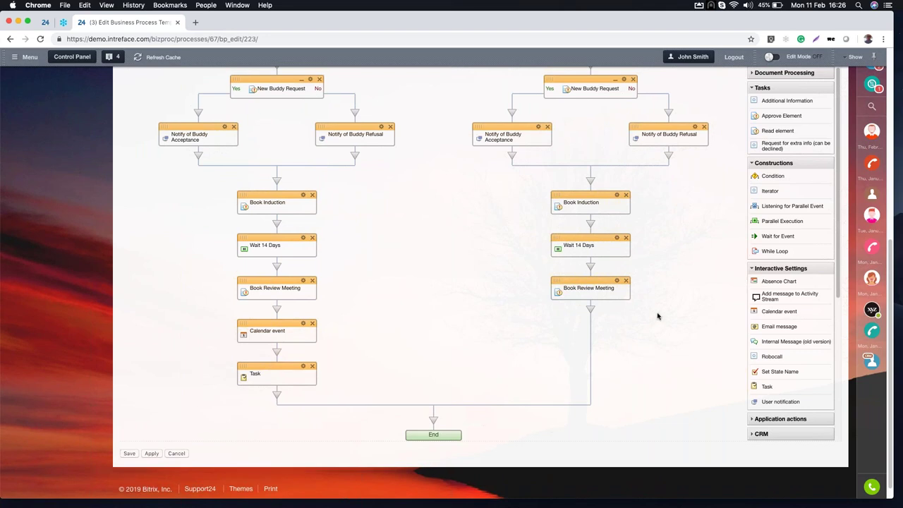
pyautogui.scroll(8, 658, 317)
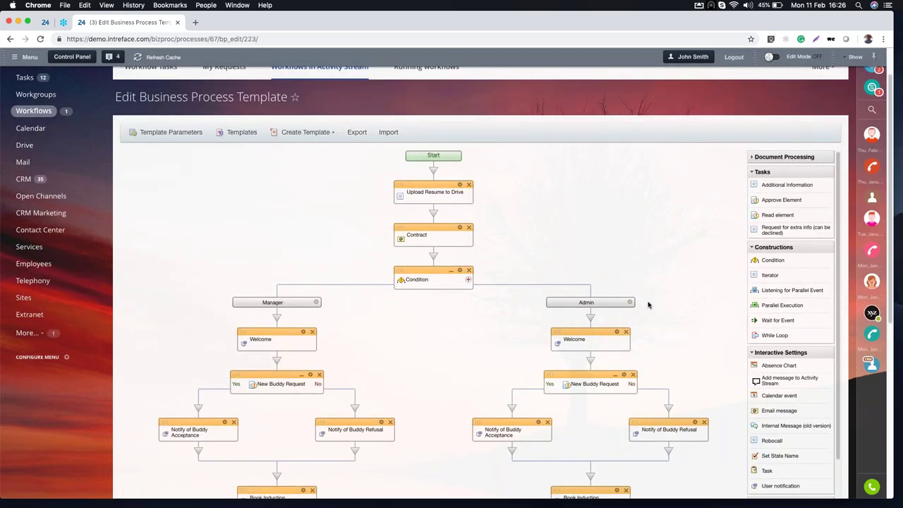
pyautogui.scroll(-3, 676, 299)
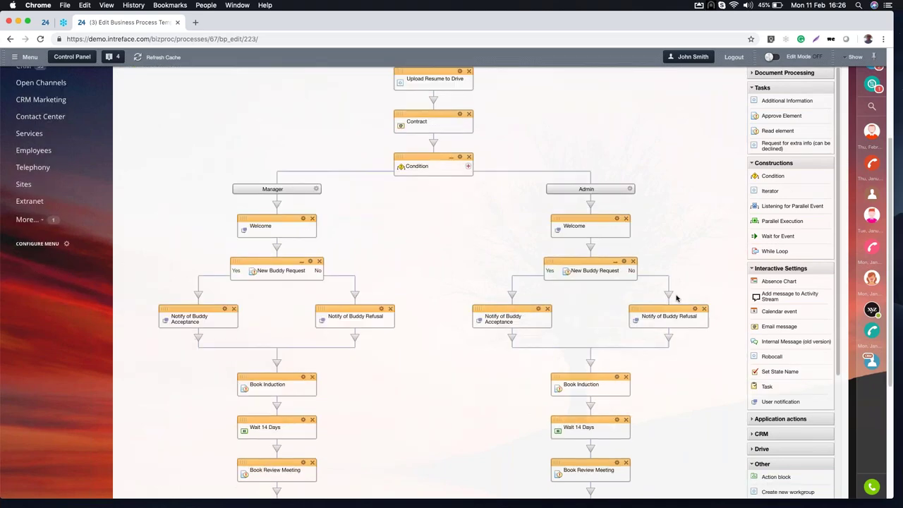
pyautogui.scroll(-3, 676, 298)
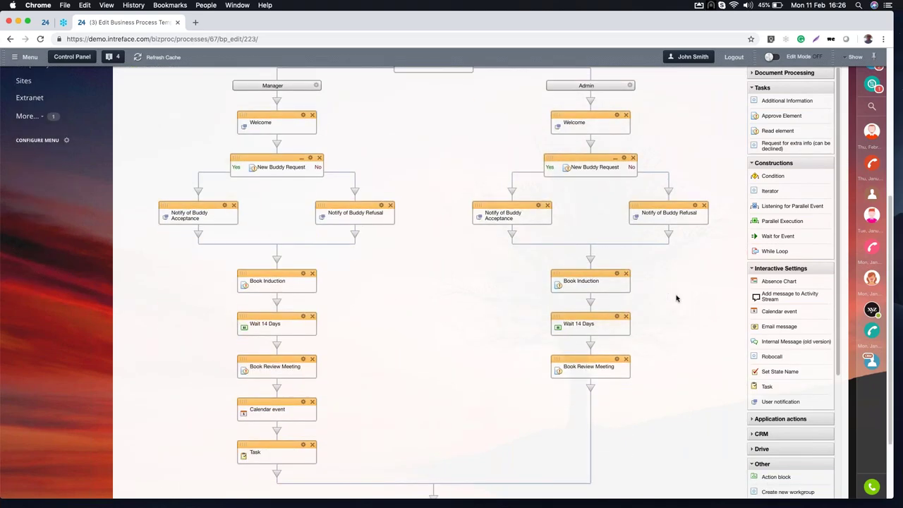
pyautogui.scroll(5, 676, 299)
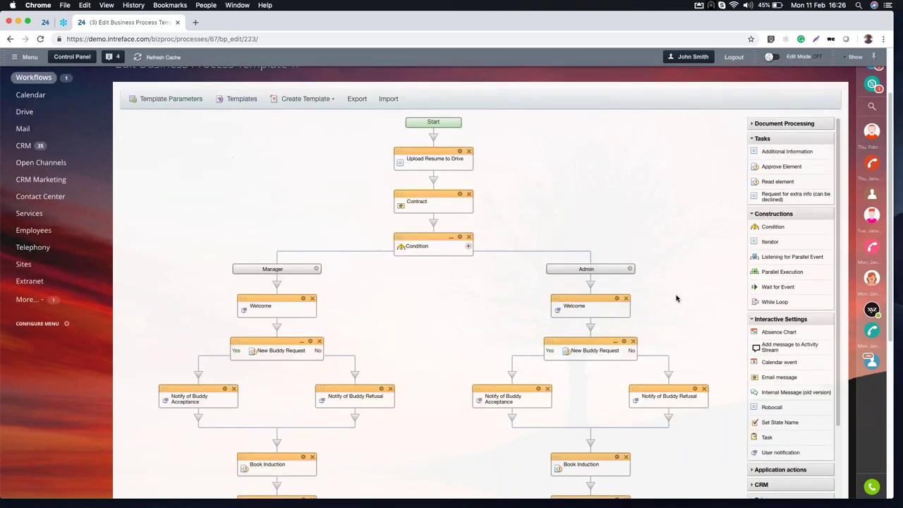
pyautogui.scroll(1, 676, 298)
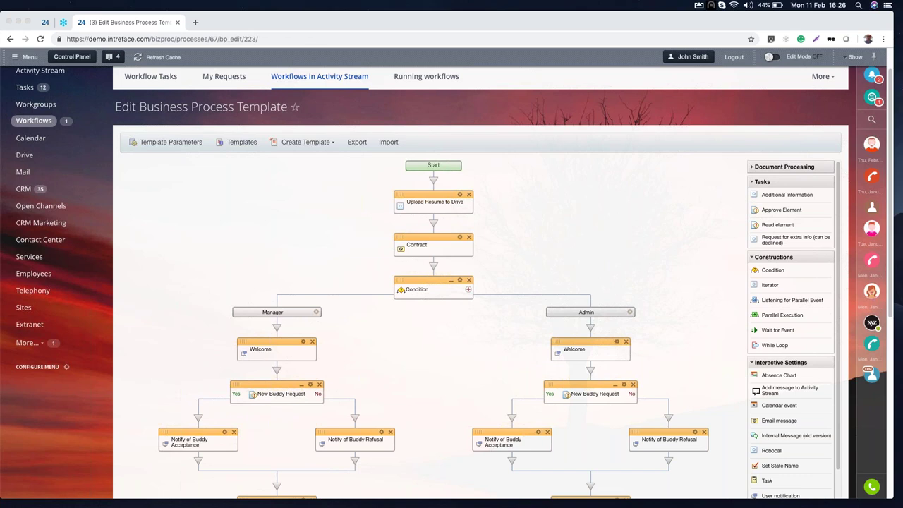
# Switch to QuickTime Player to view the mobile Working Time Management screen and minimise its window.
pyautogui.press('super+Tab')
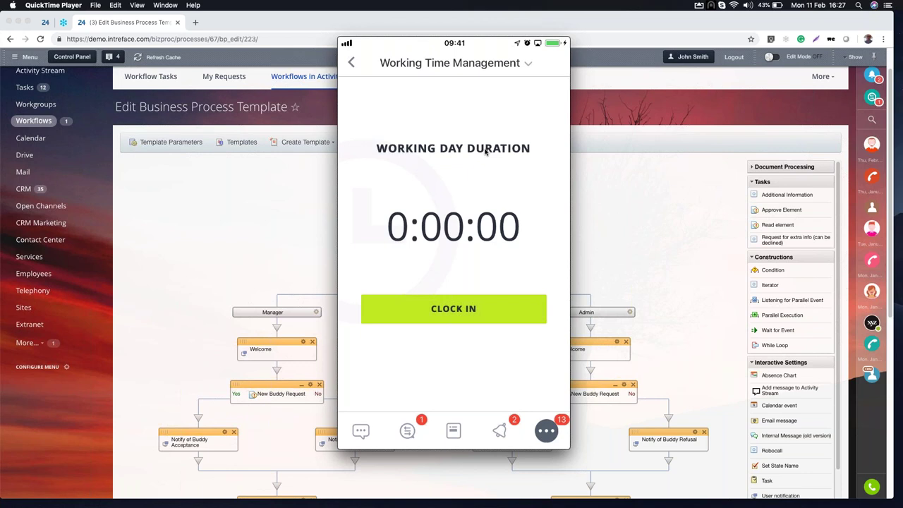
pyautogui.moveTo(468, 134)
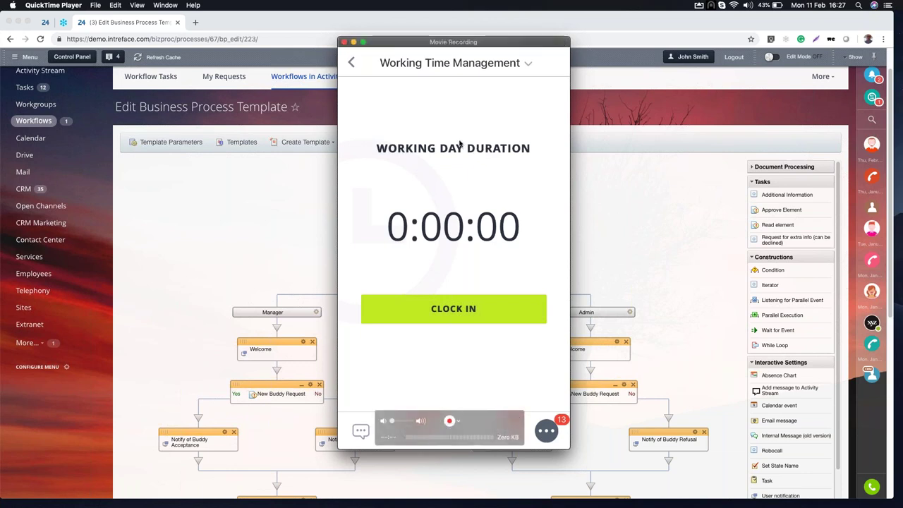
pyautogui.click(355, 43)
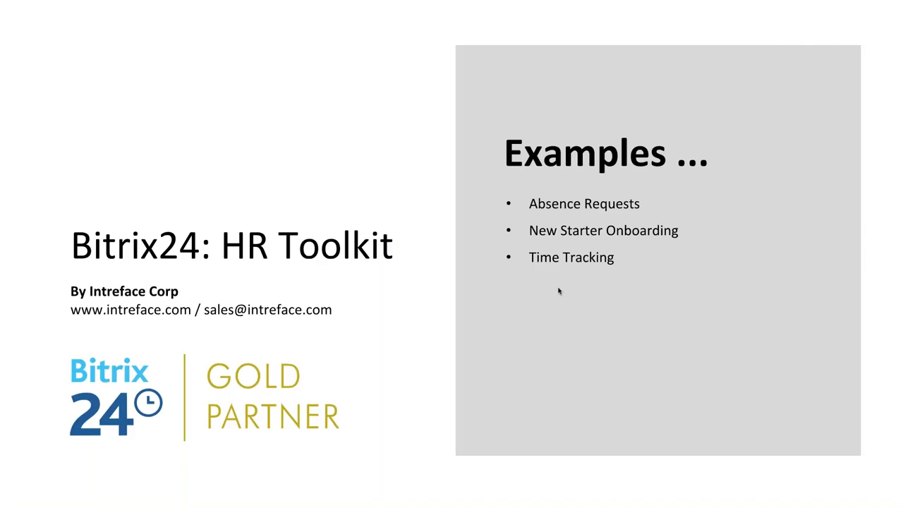
pyautogui.press('Right')
pyautogui.moveTo(62, 441)
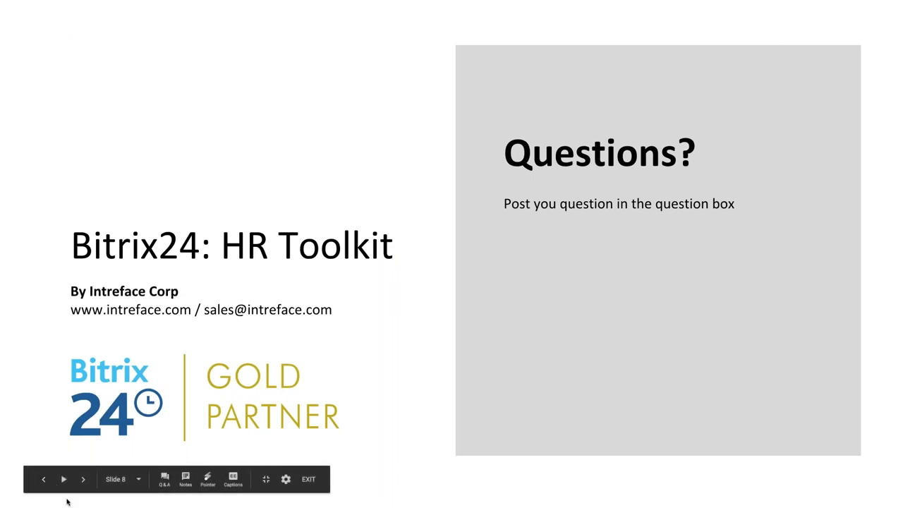